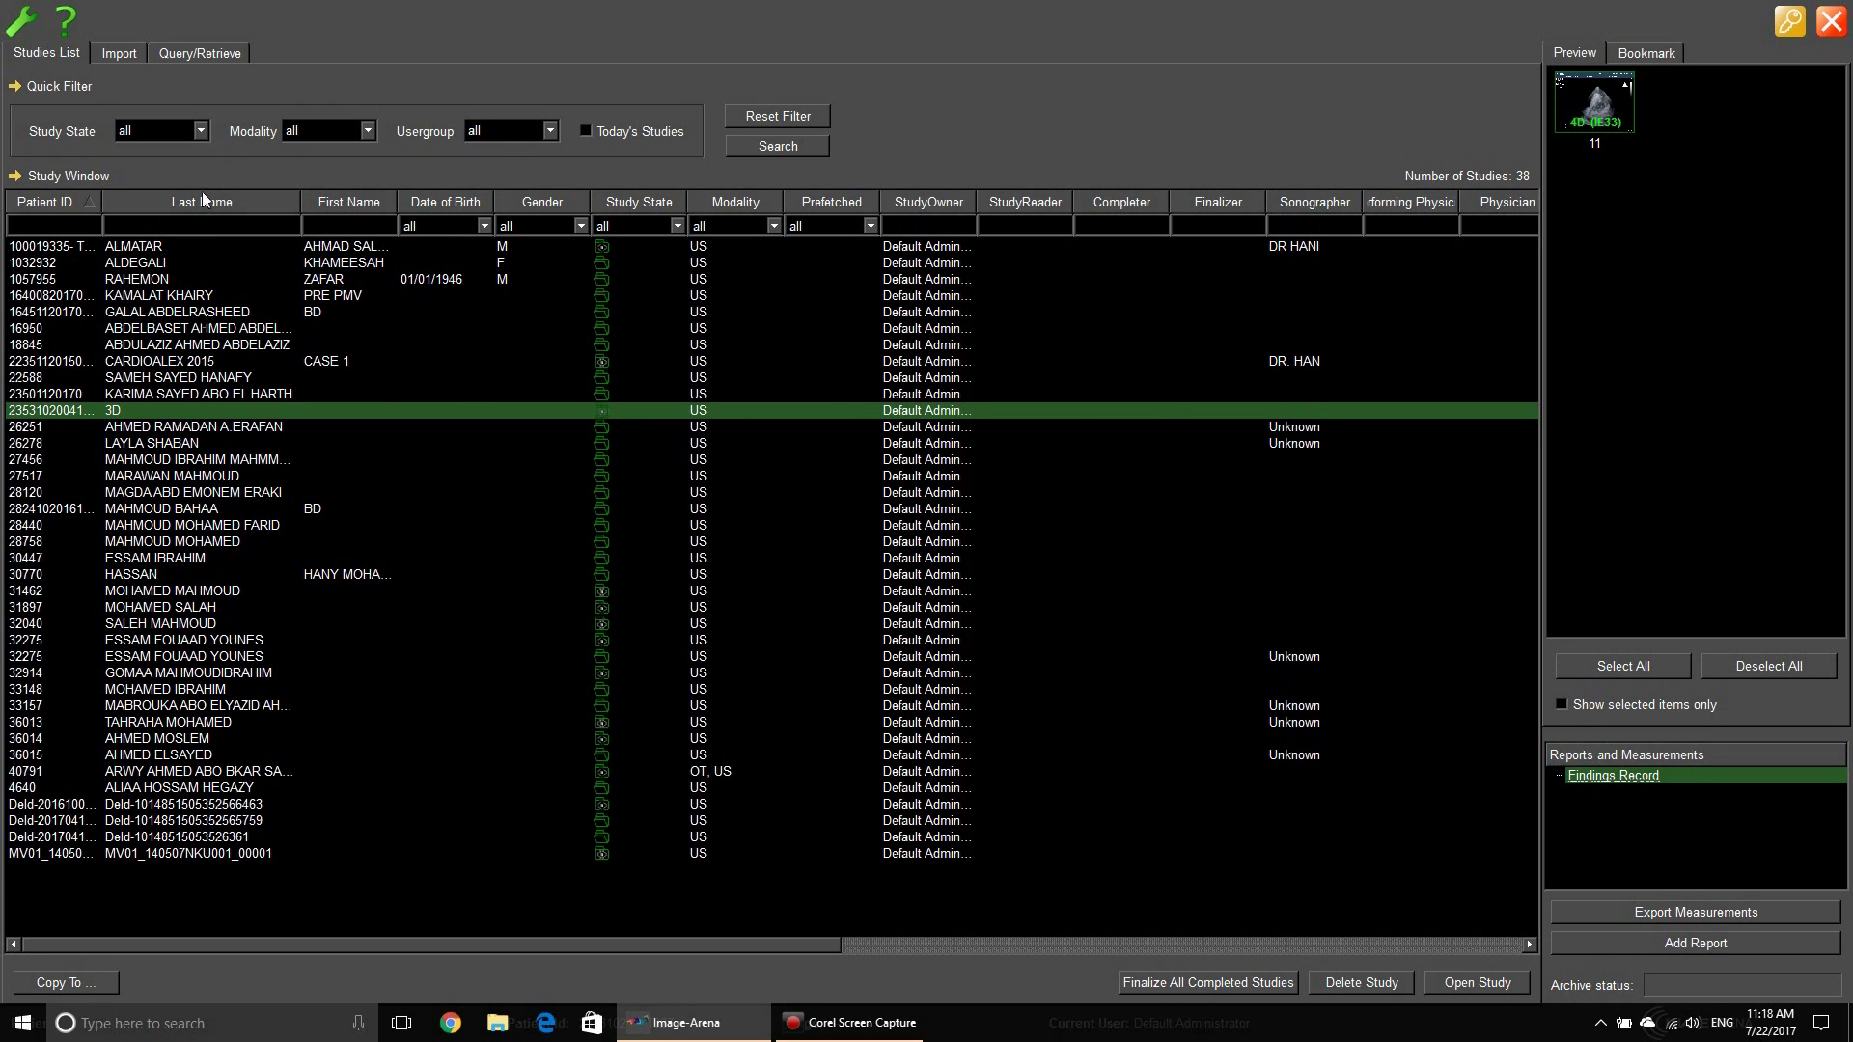
Step: Load the 4D dataset of the 3D study into 4D RV-Function 2
click(141, 410)
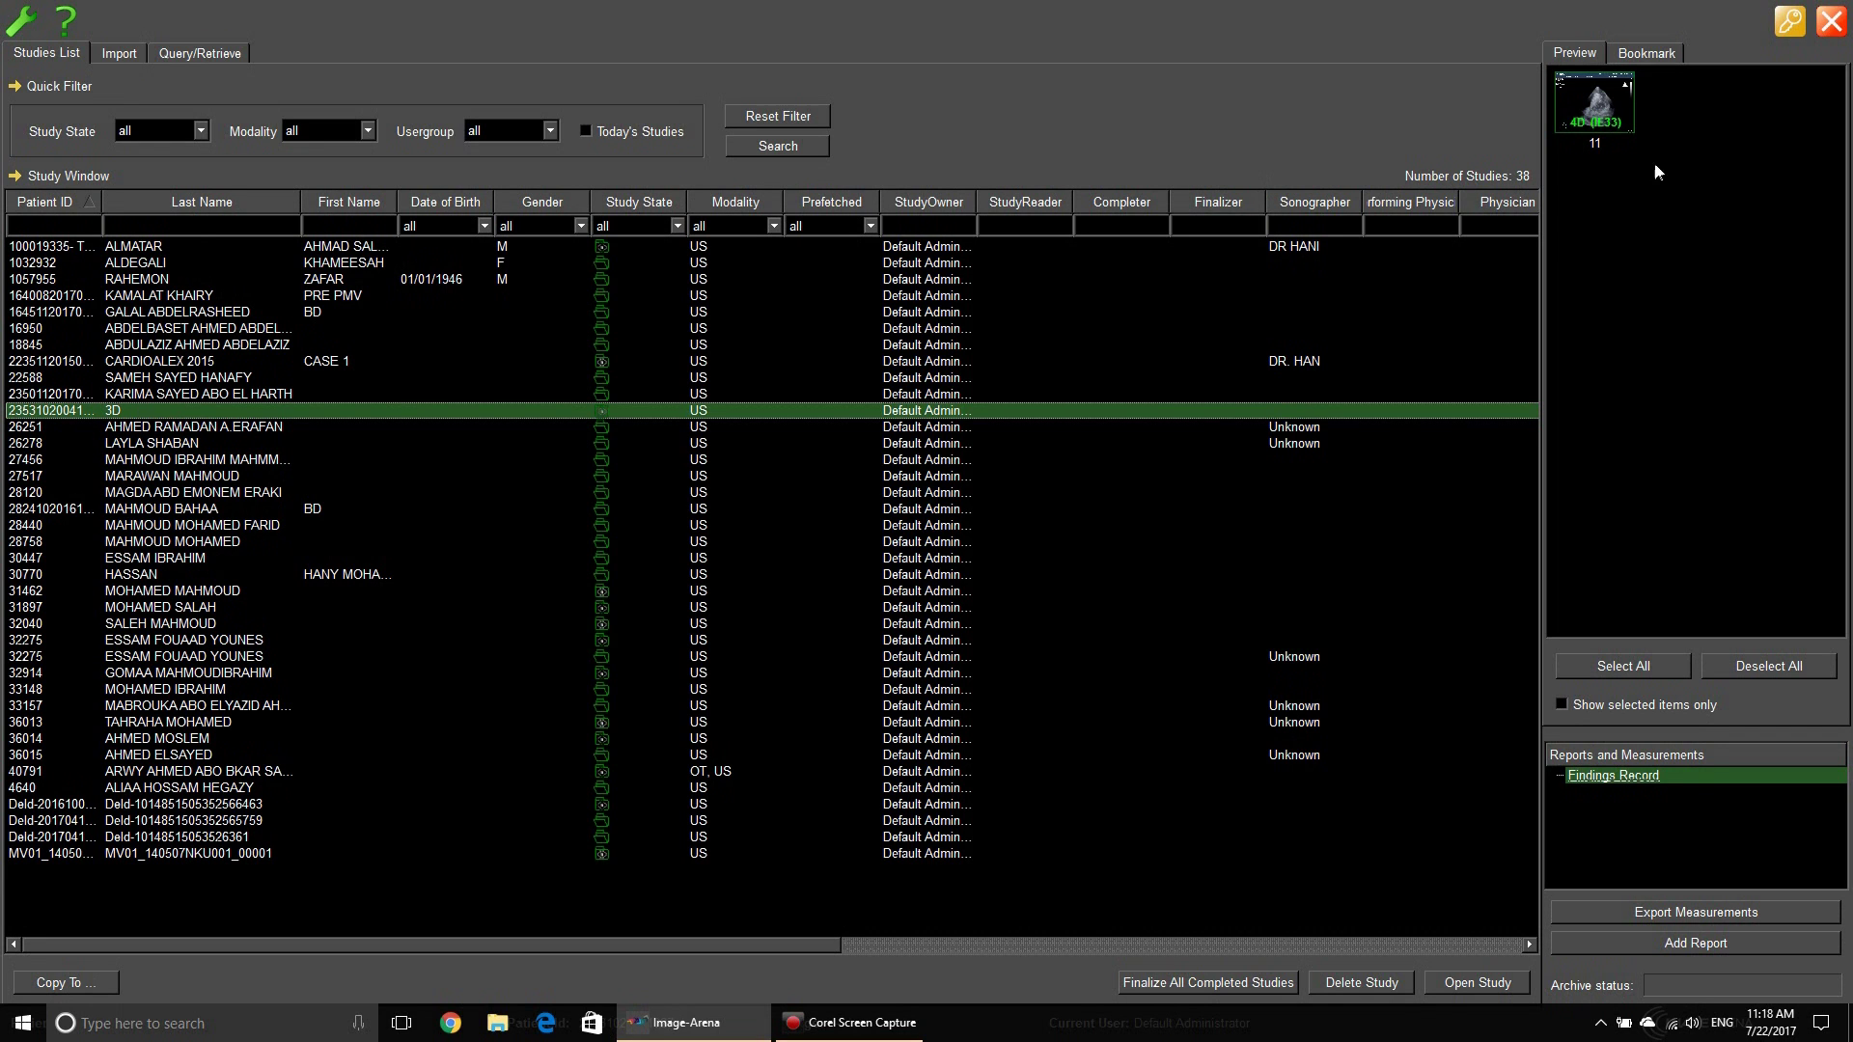
mouse_move(1616, 112)
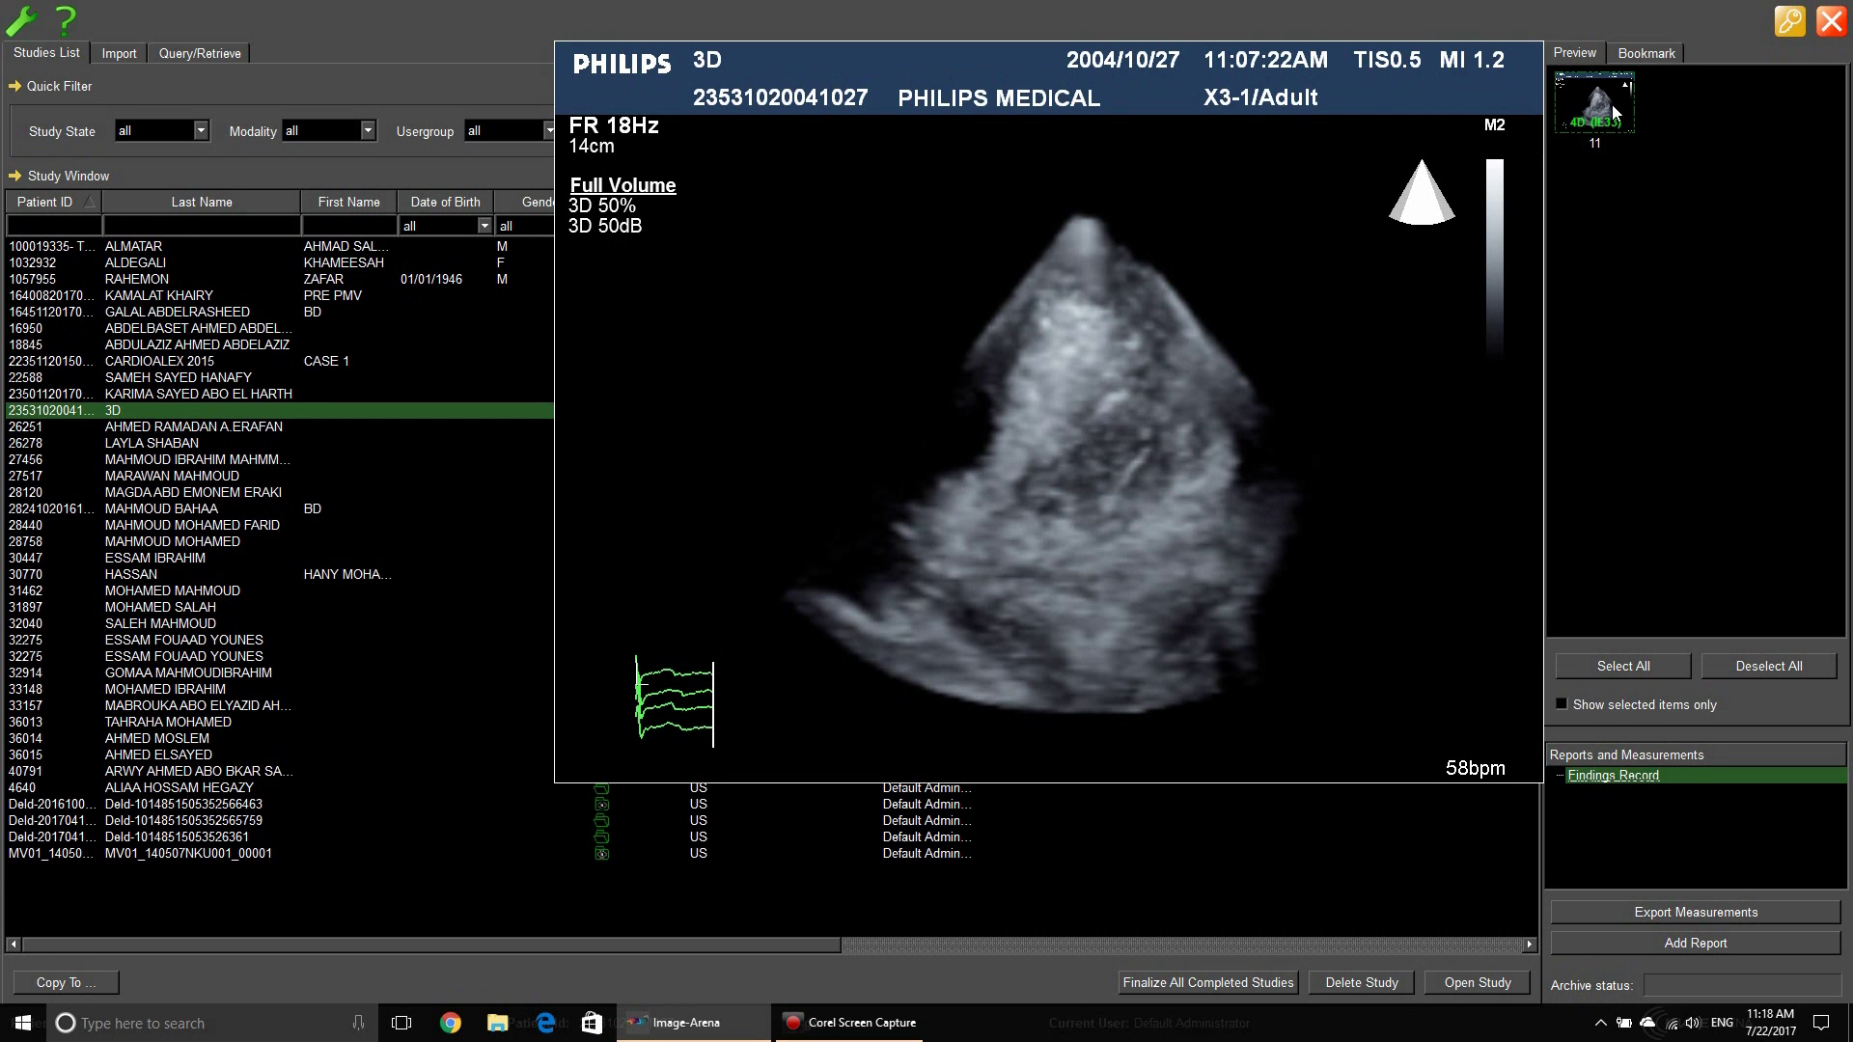
right_click(1601, 97)
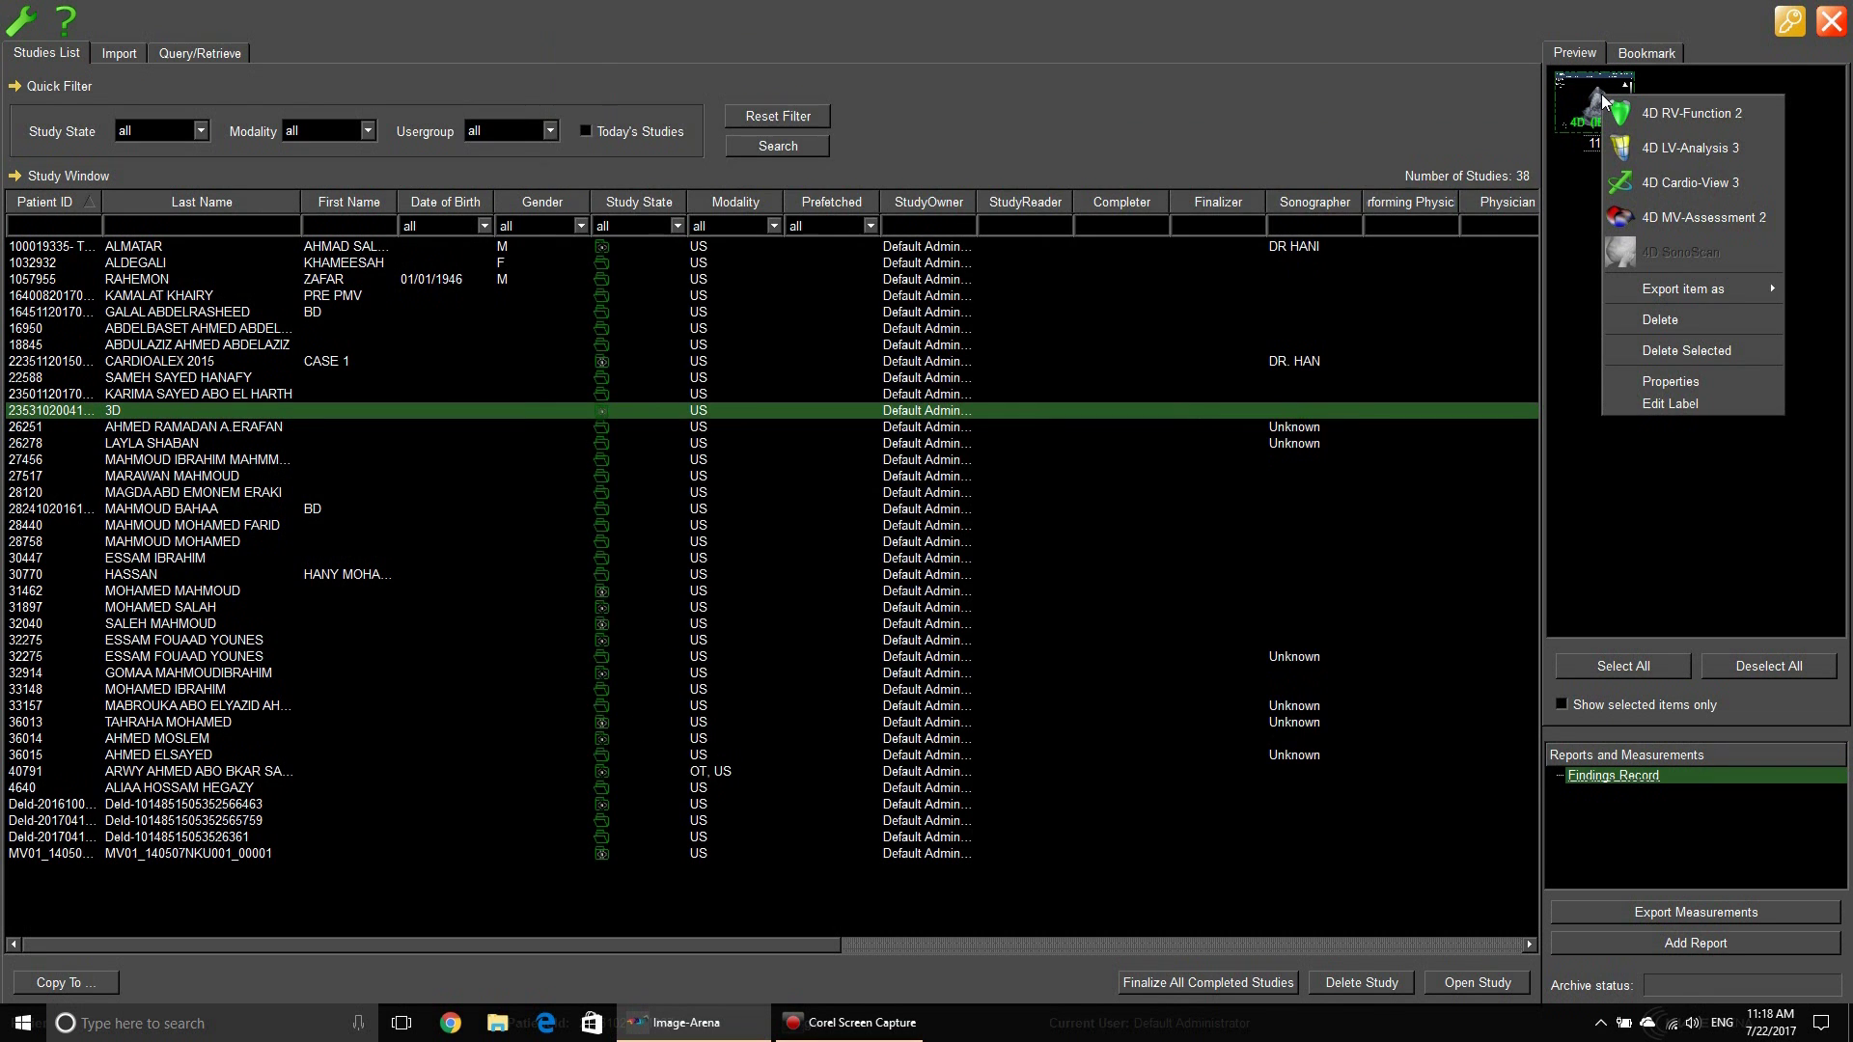
click(1693, 113)
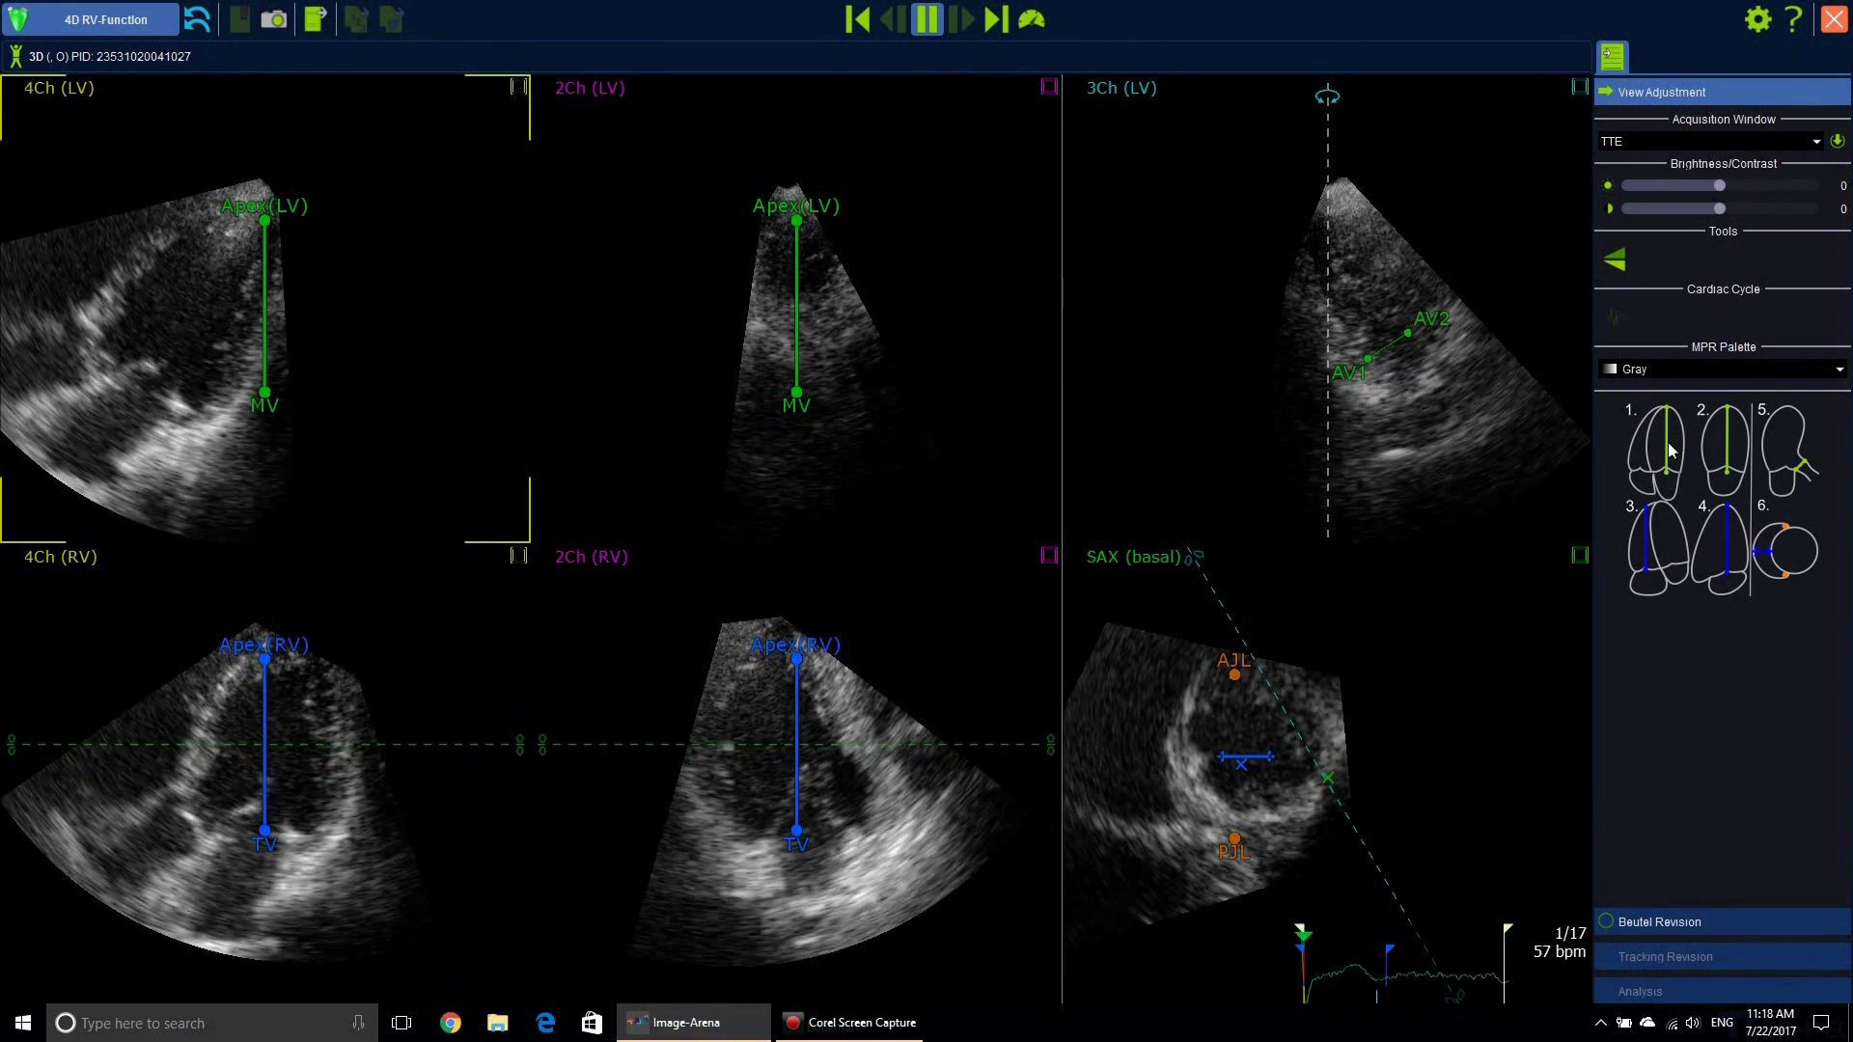
Step: Align the left ventricle's apex-to-mitral axis and the right ventricle's apex-to-tricuspid axis in the two 4Ch views
drag(265, 220, 248, 202)
drag(266, 393, 142, 388)
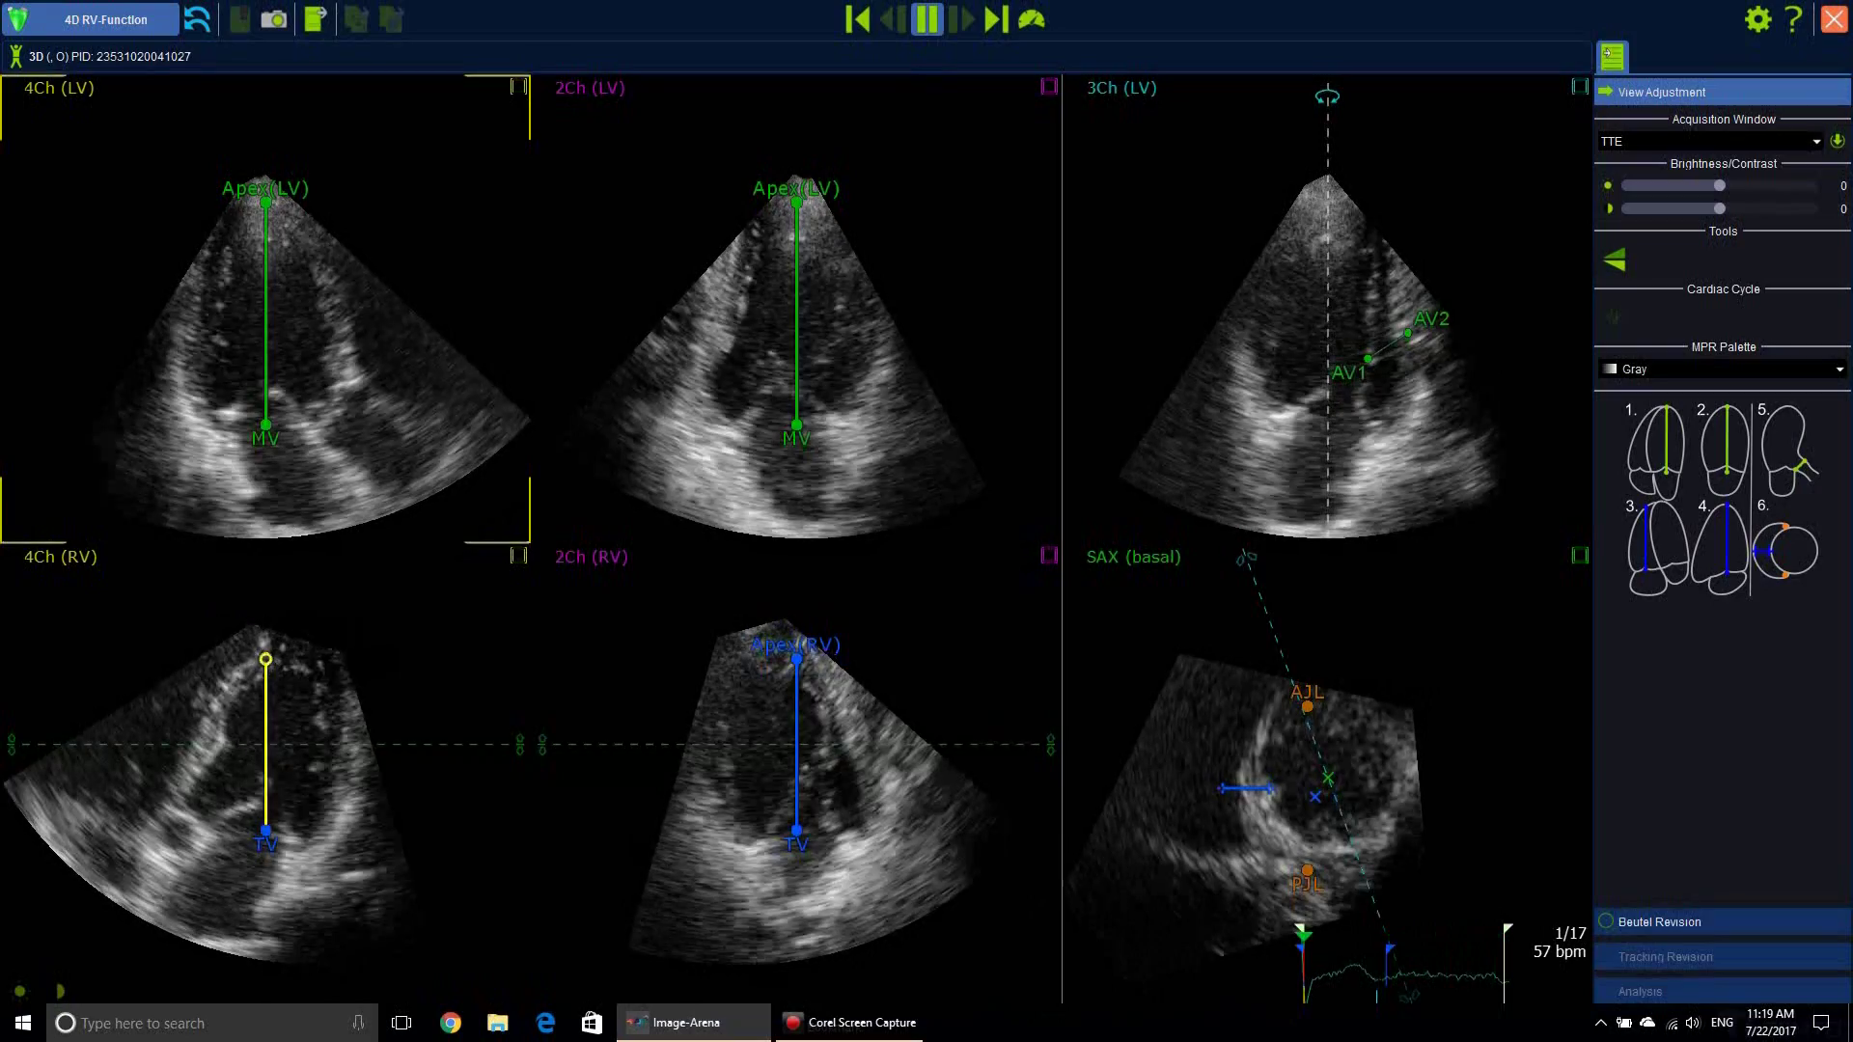
drag(265, 659, 235, 644)
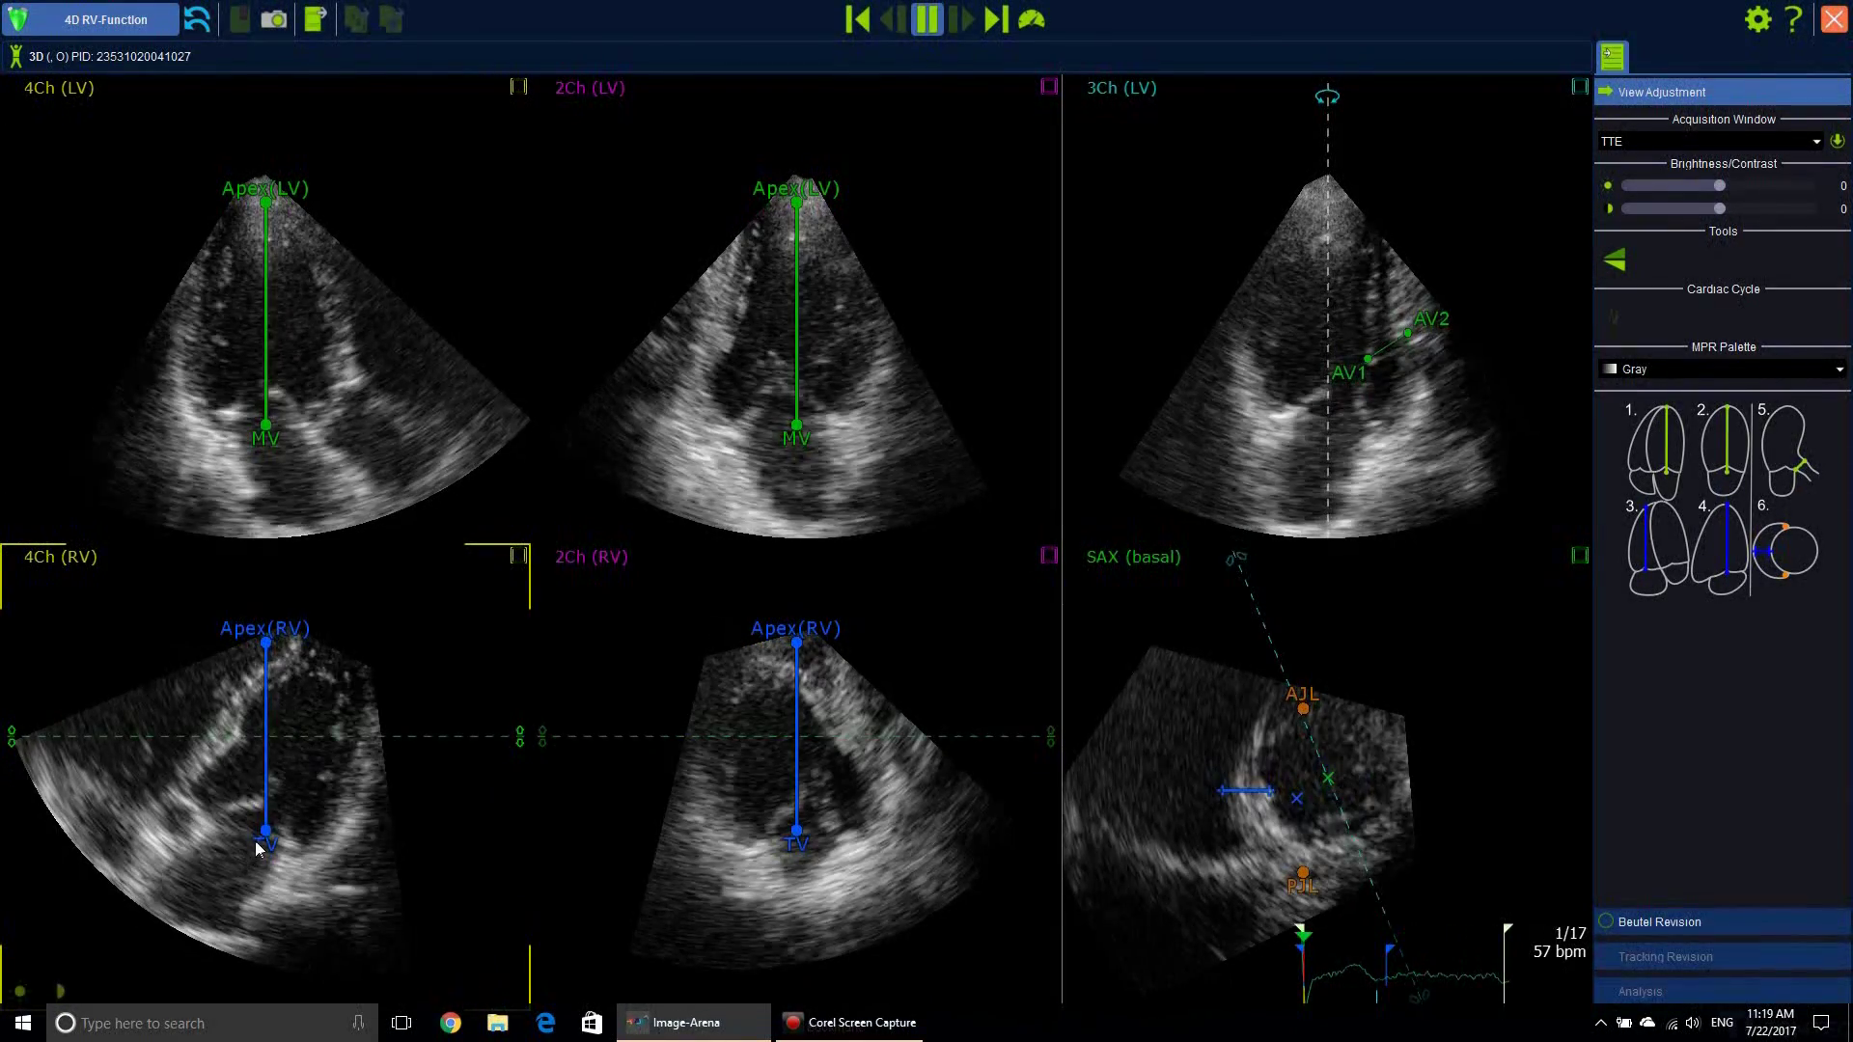
drag(265, 834, 110, 783)
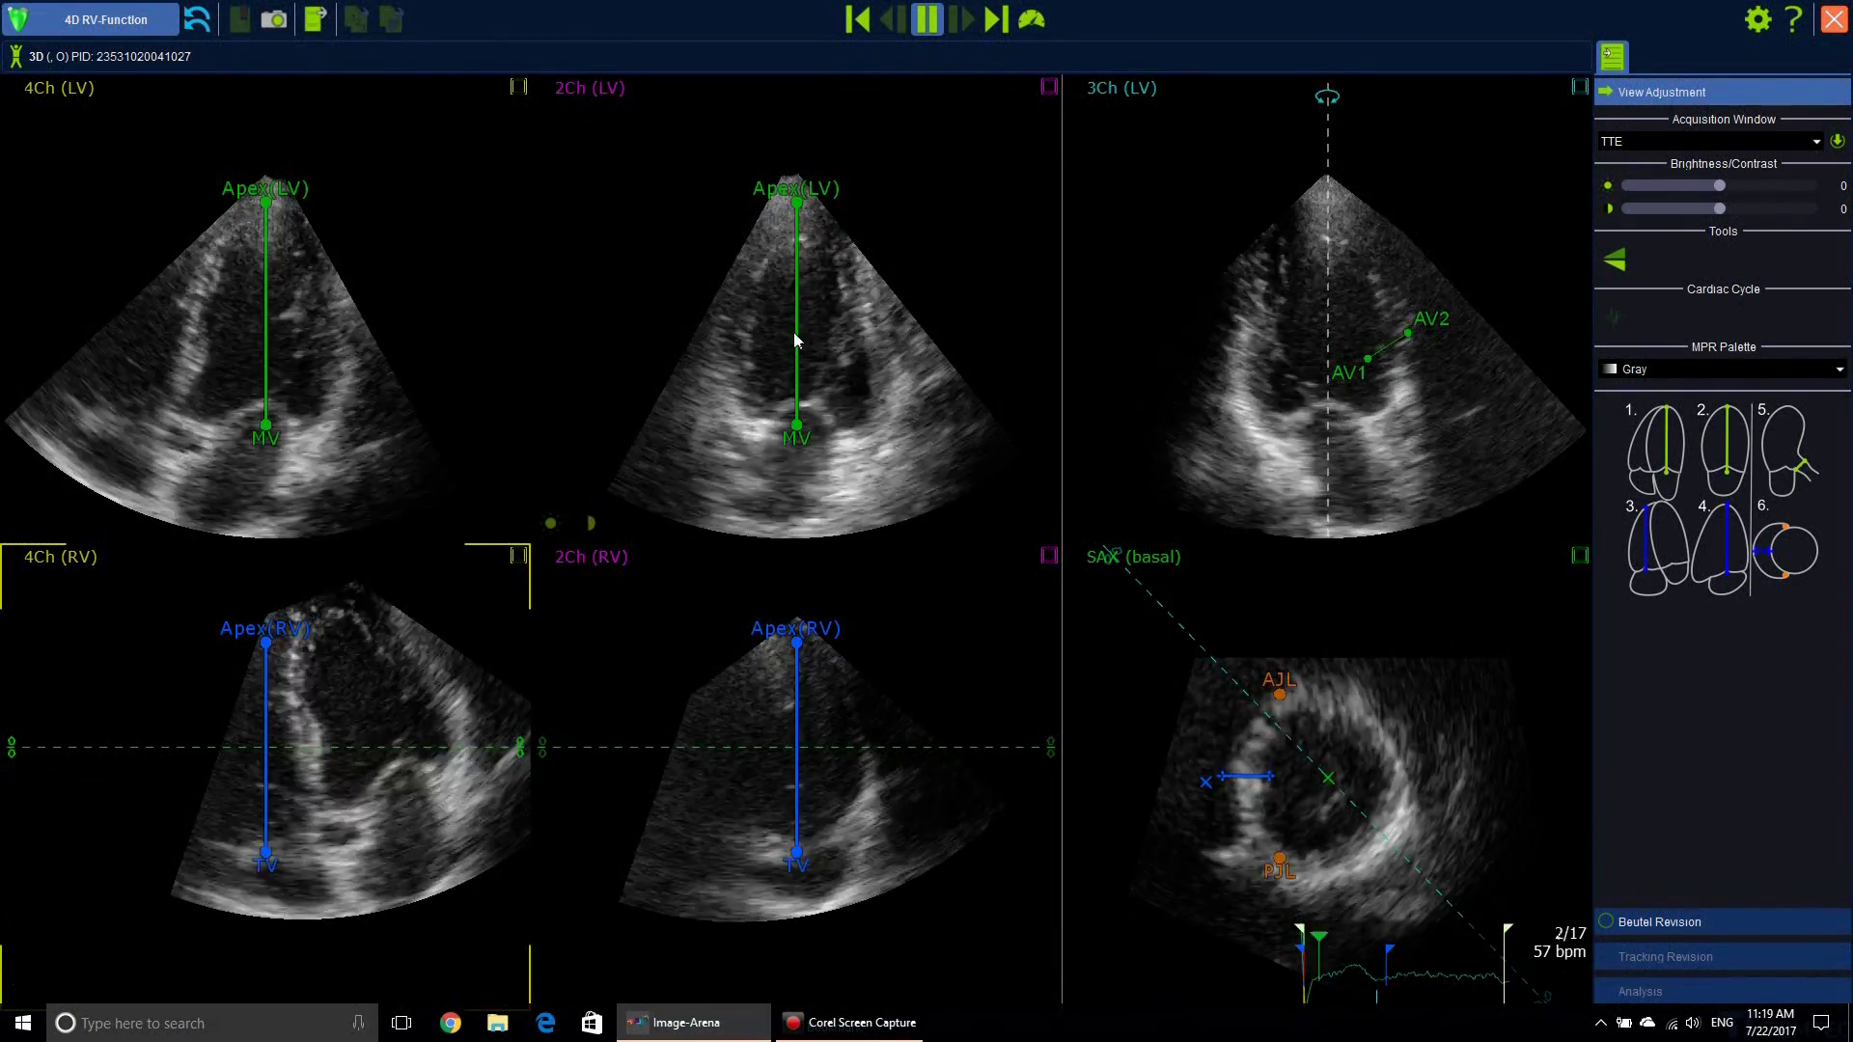
Step: Refine the LV apex and mitral valve landmarks in the LV views and the tricuspid valve landmark in the 2Ch RV view
drag(797, 205, 820, 213)
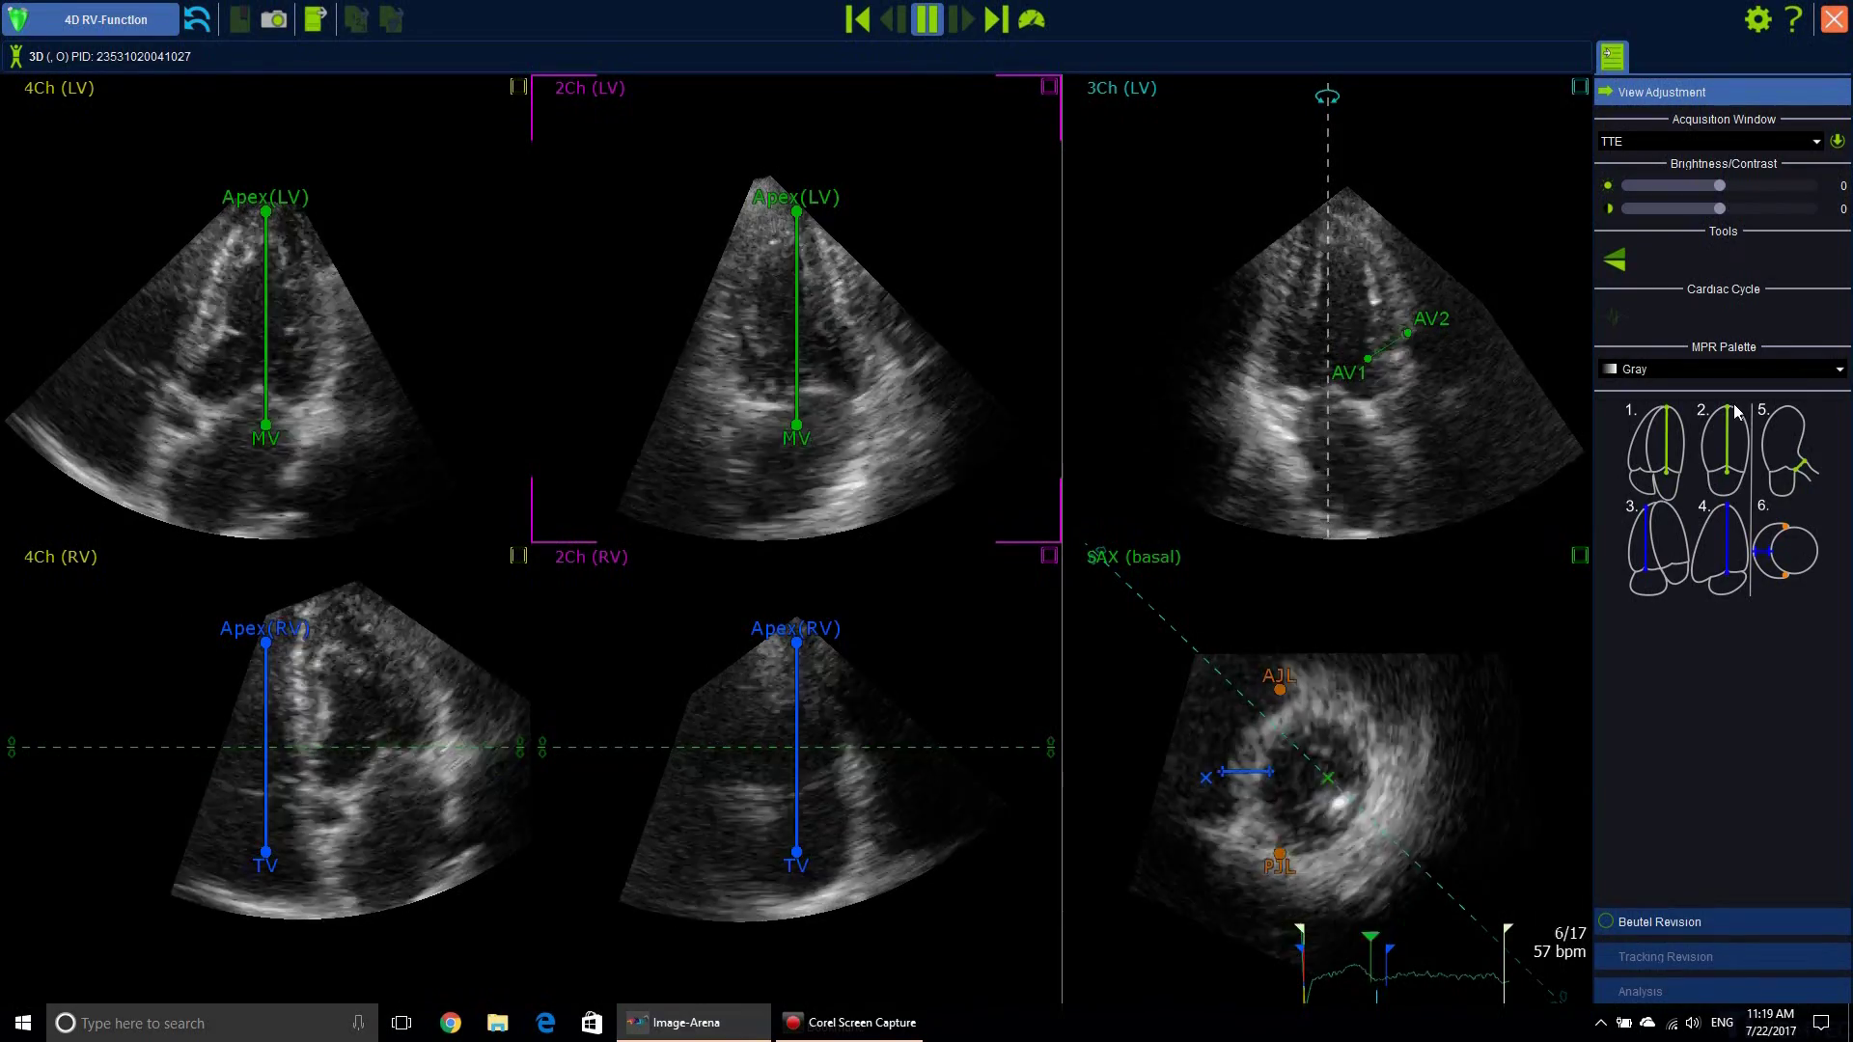
mouse_move(790, 437)
mouse_down()
mouse_move(805, 427)
mouse_move(805, 458)
mouse_move(796, 425)
mouse_up()
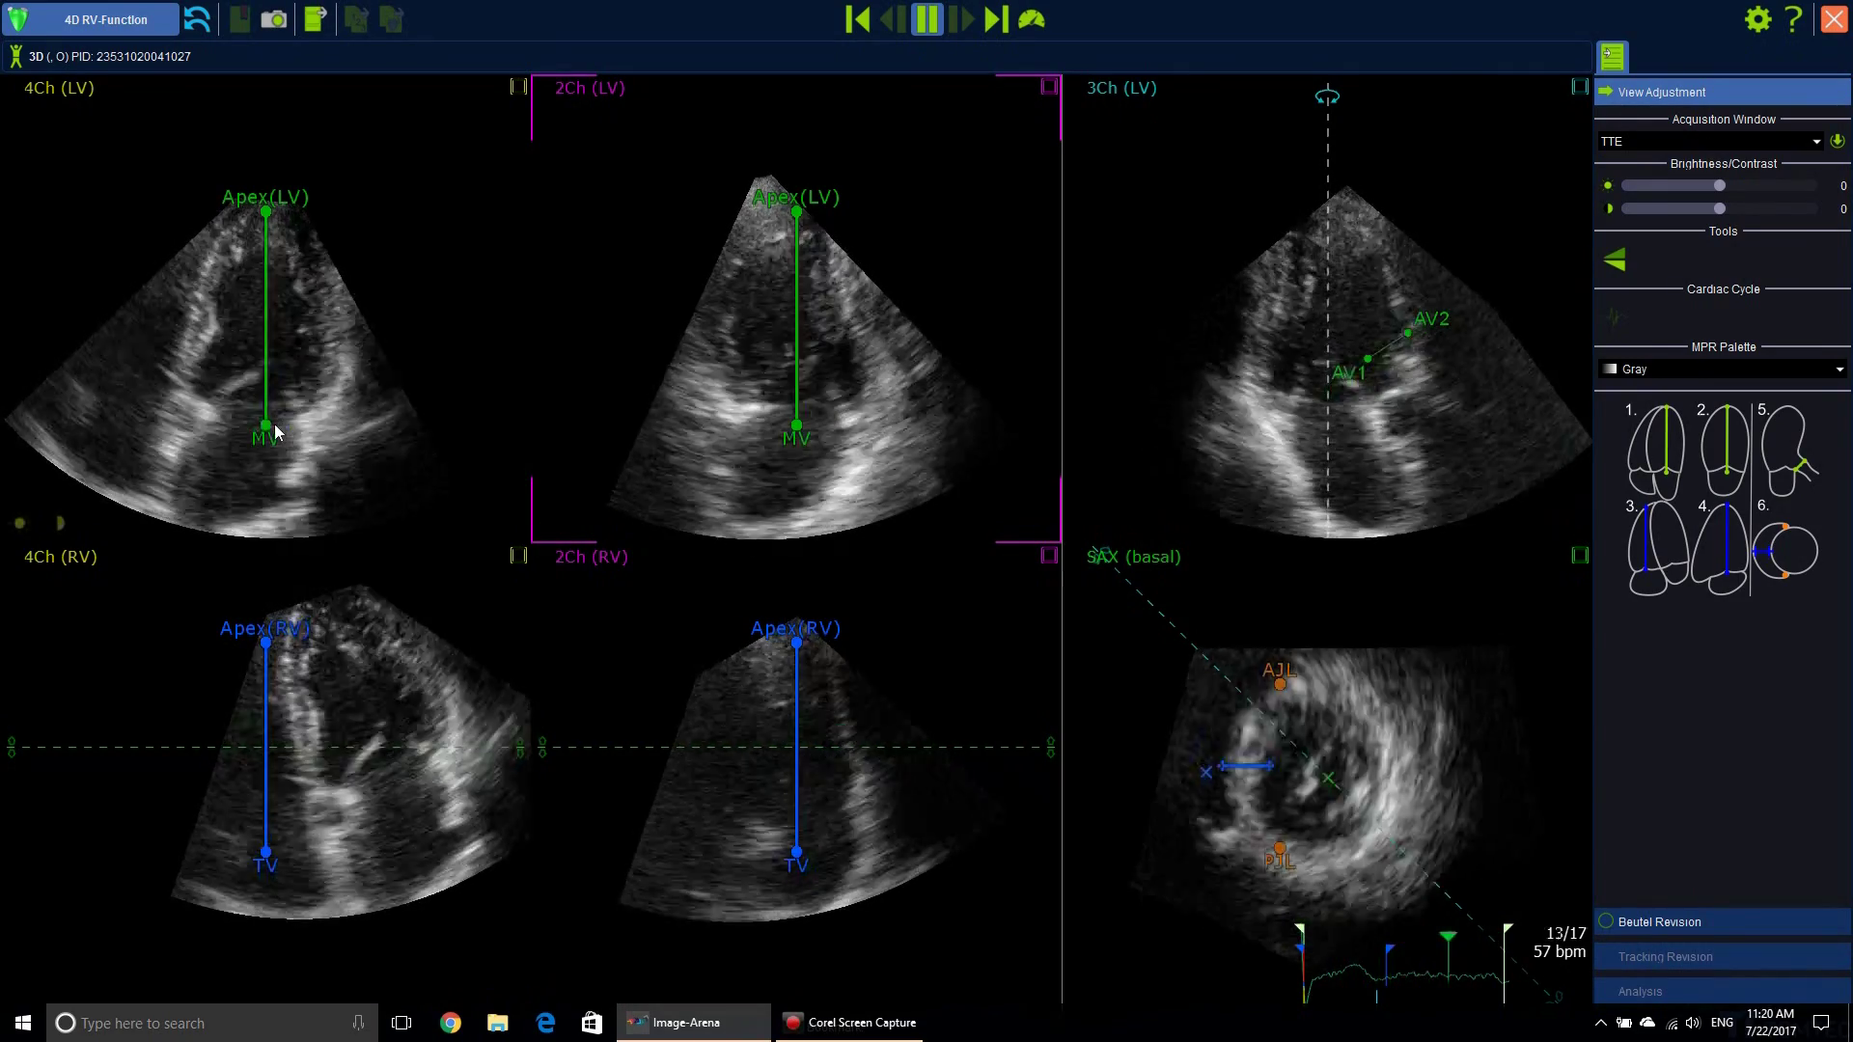
drag(265, 424, 266, 426)
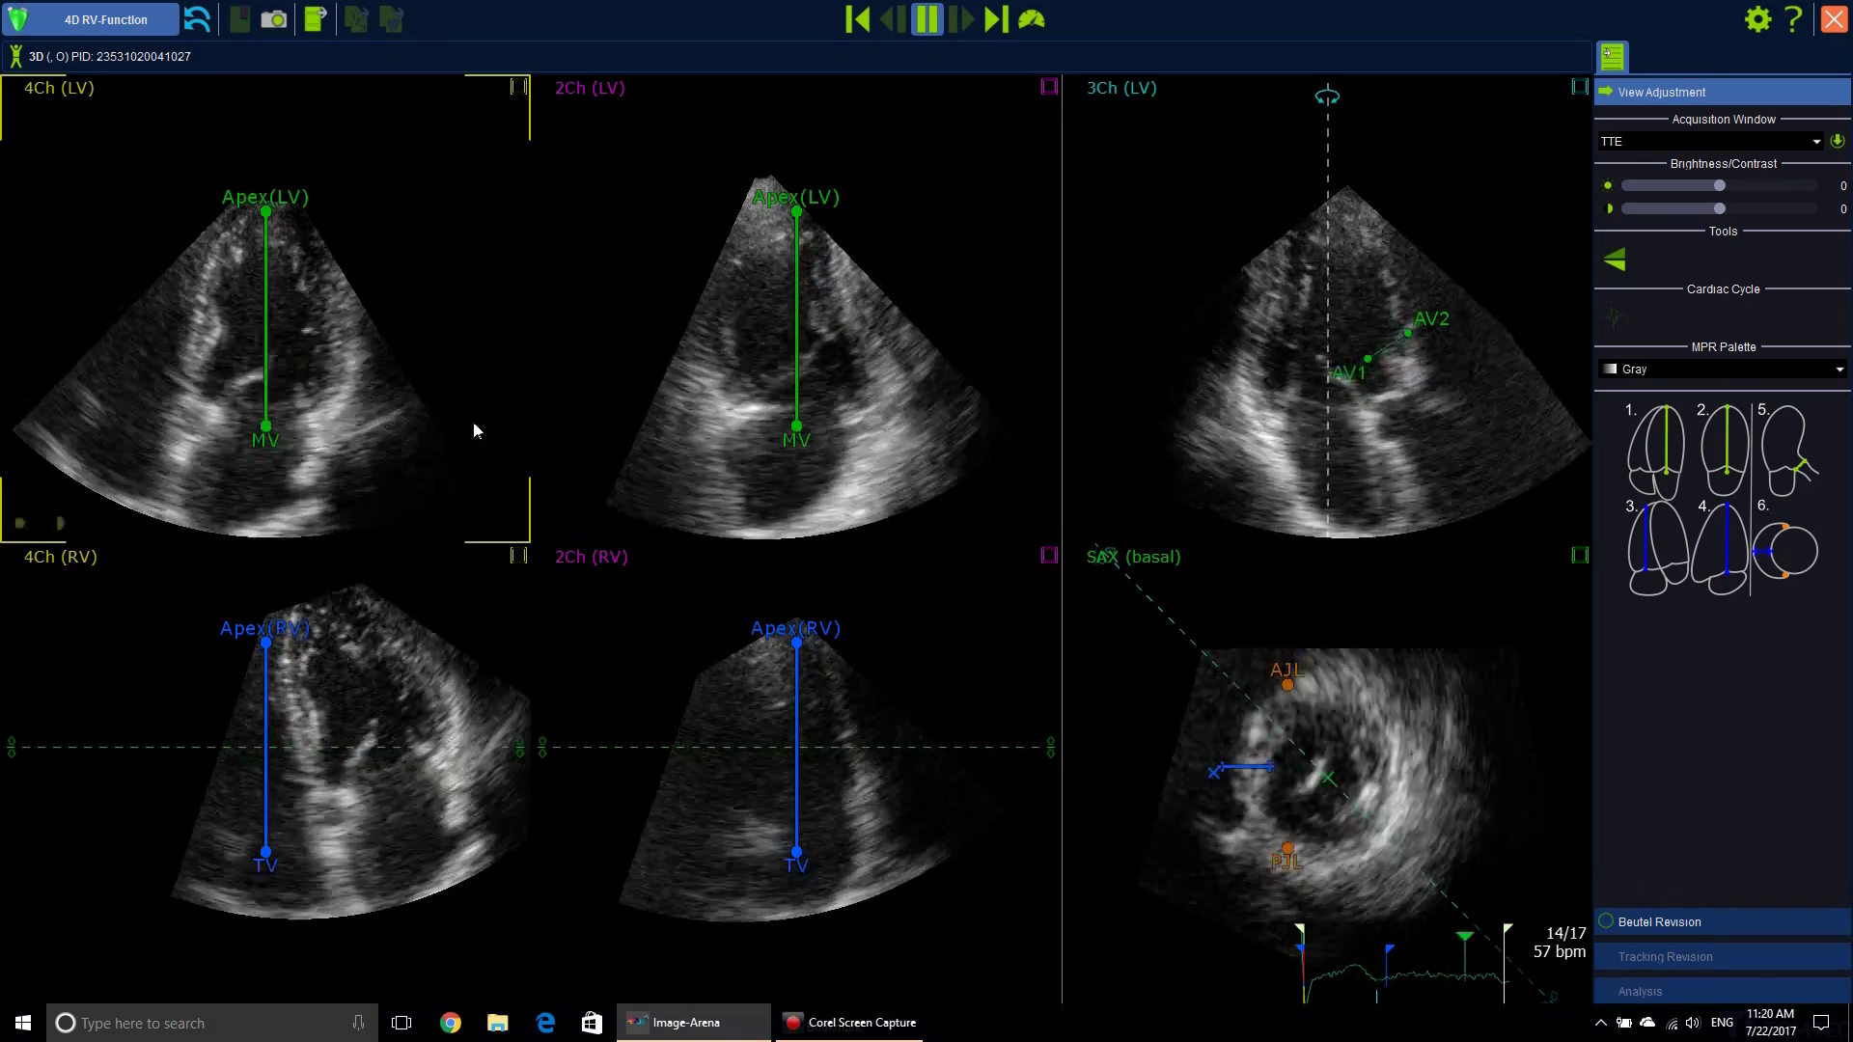
drag(801, 426, 802, 429)
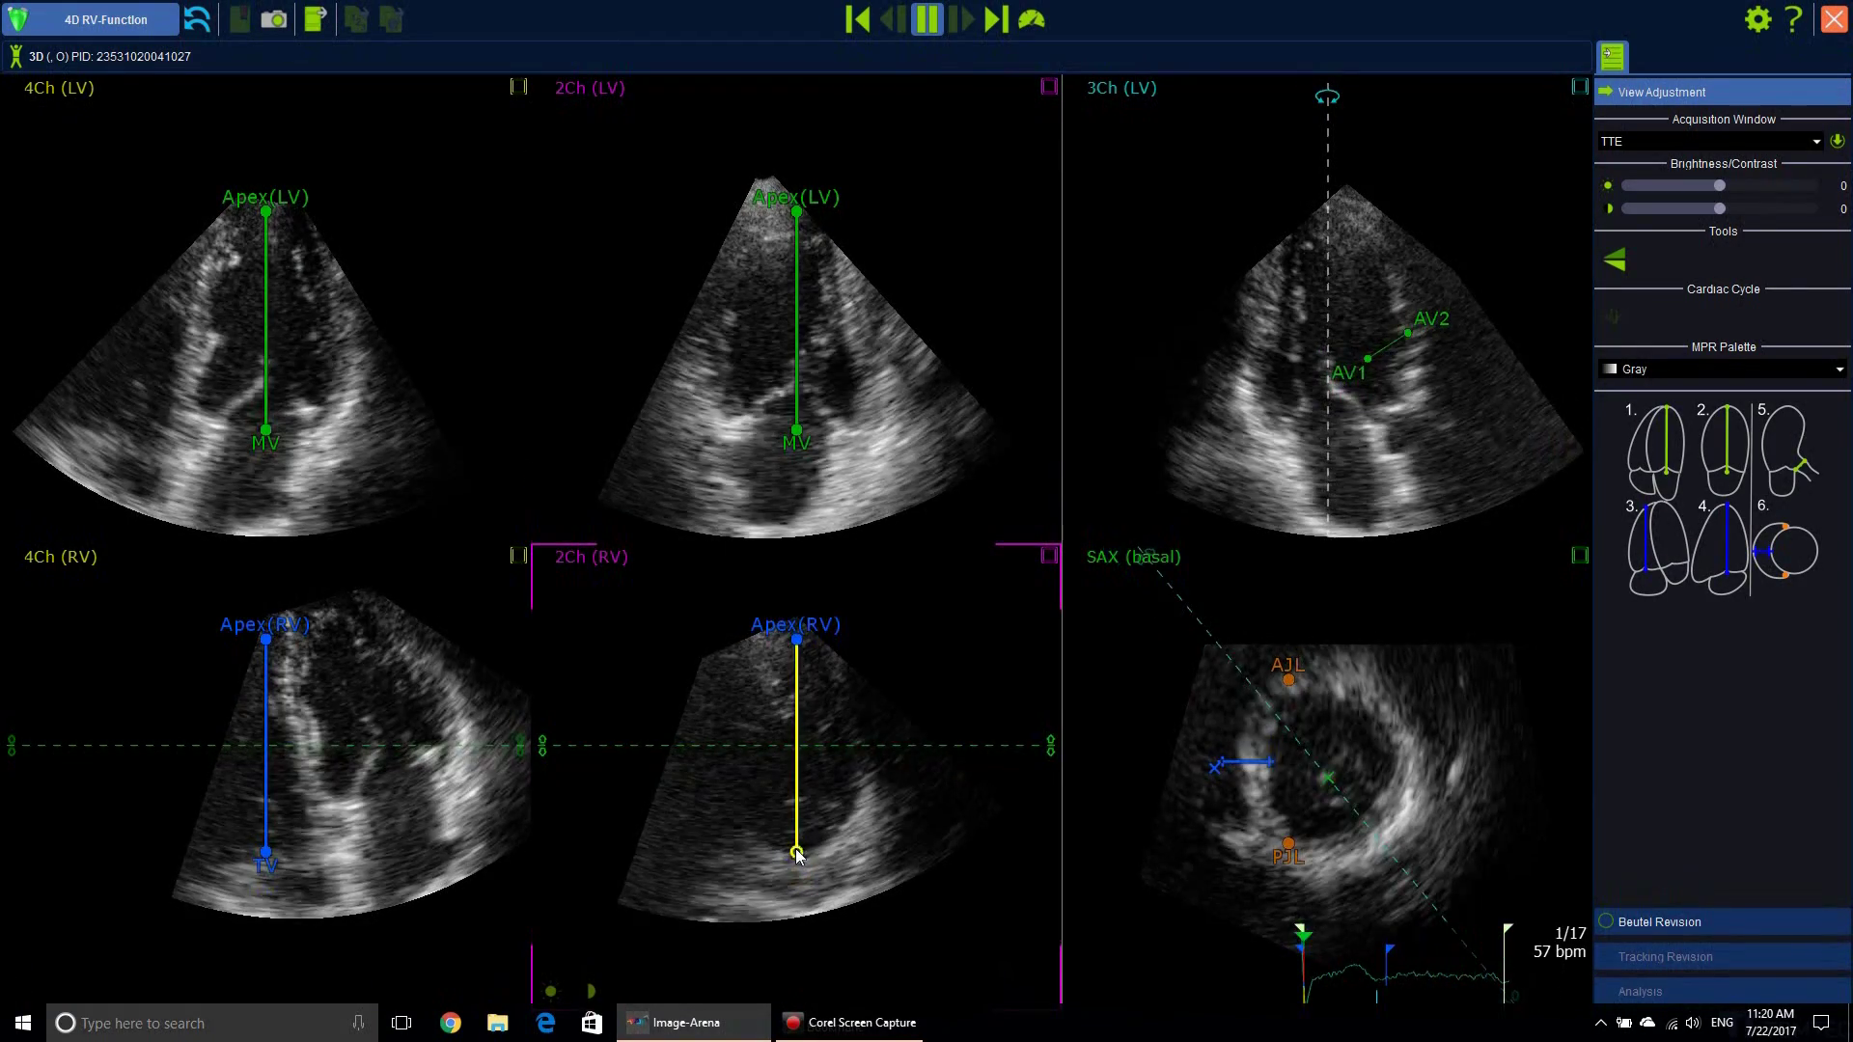
drag(797, 852, 811, 837)
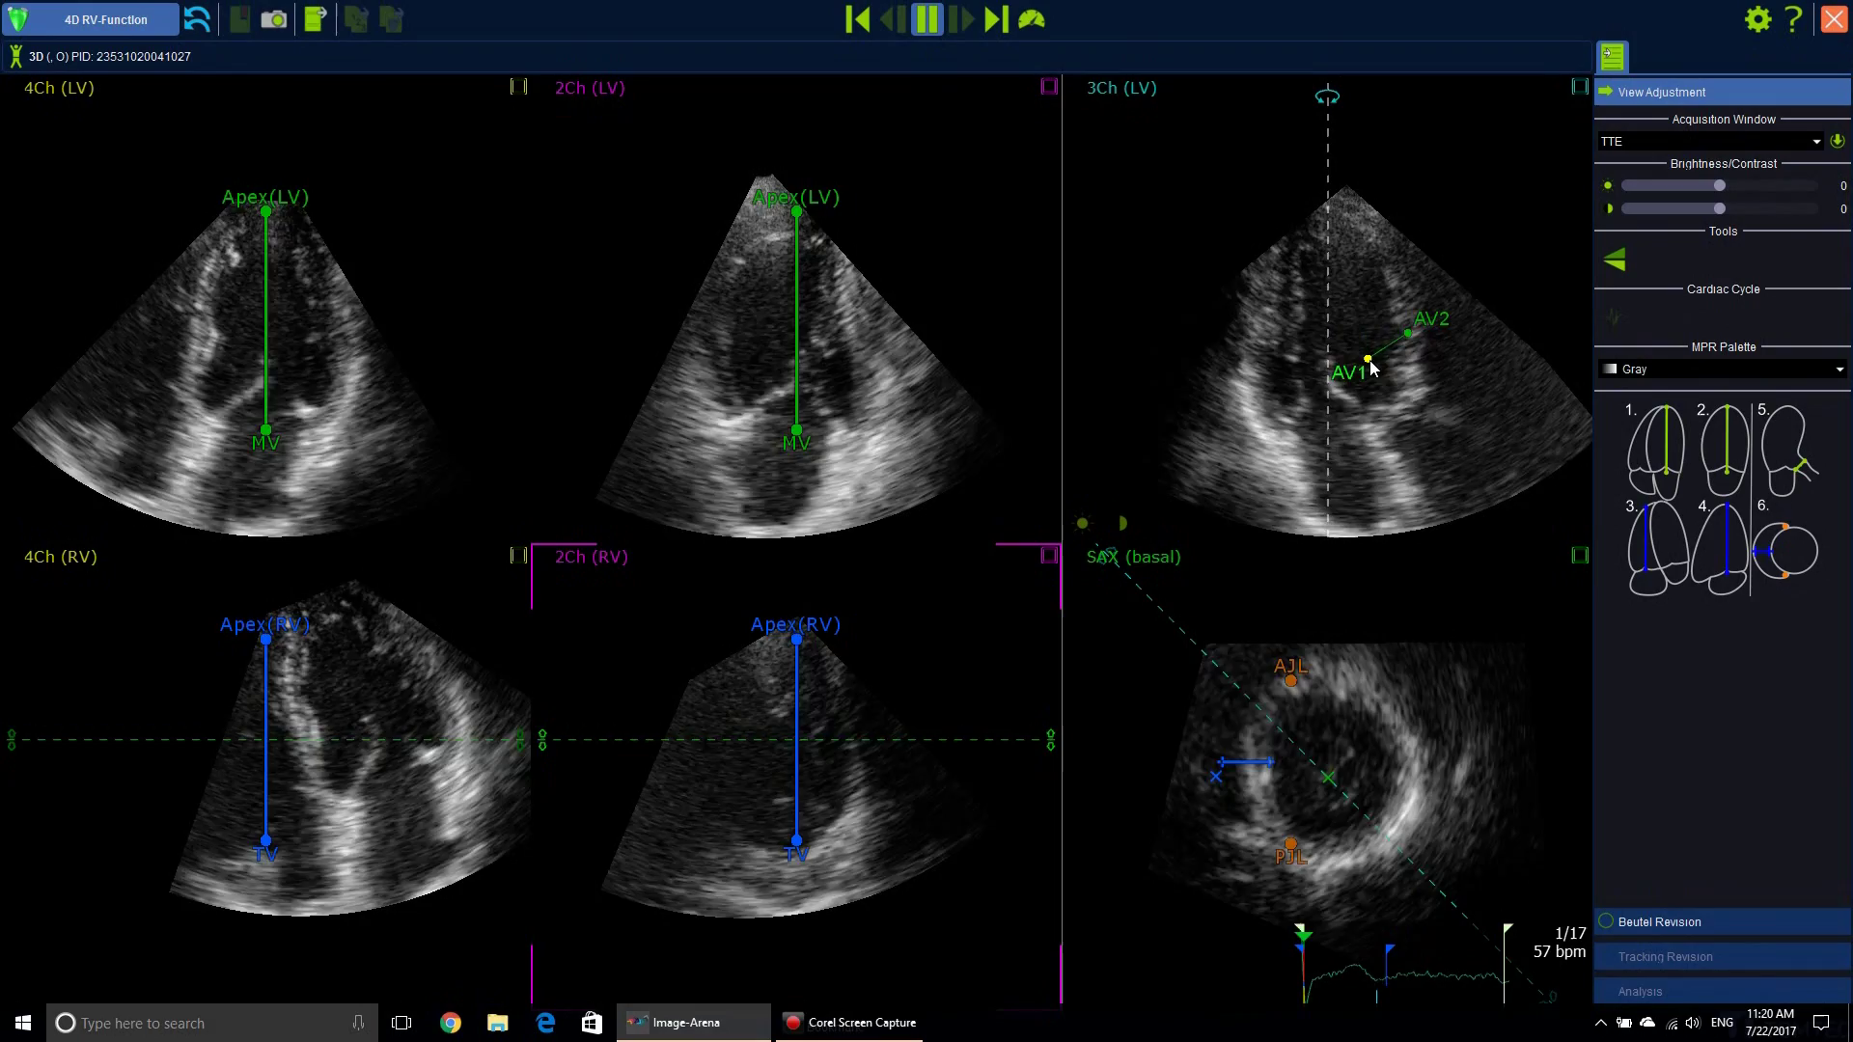
Step: Position the AV1 and AV2 landmarks on the two edges of the aortic valve in the 3Ch LV view
drag(1371, 368, 1378, 438)
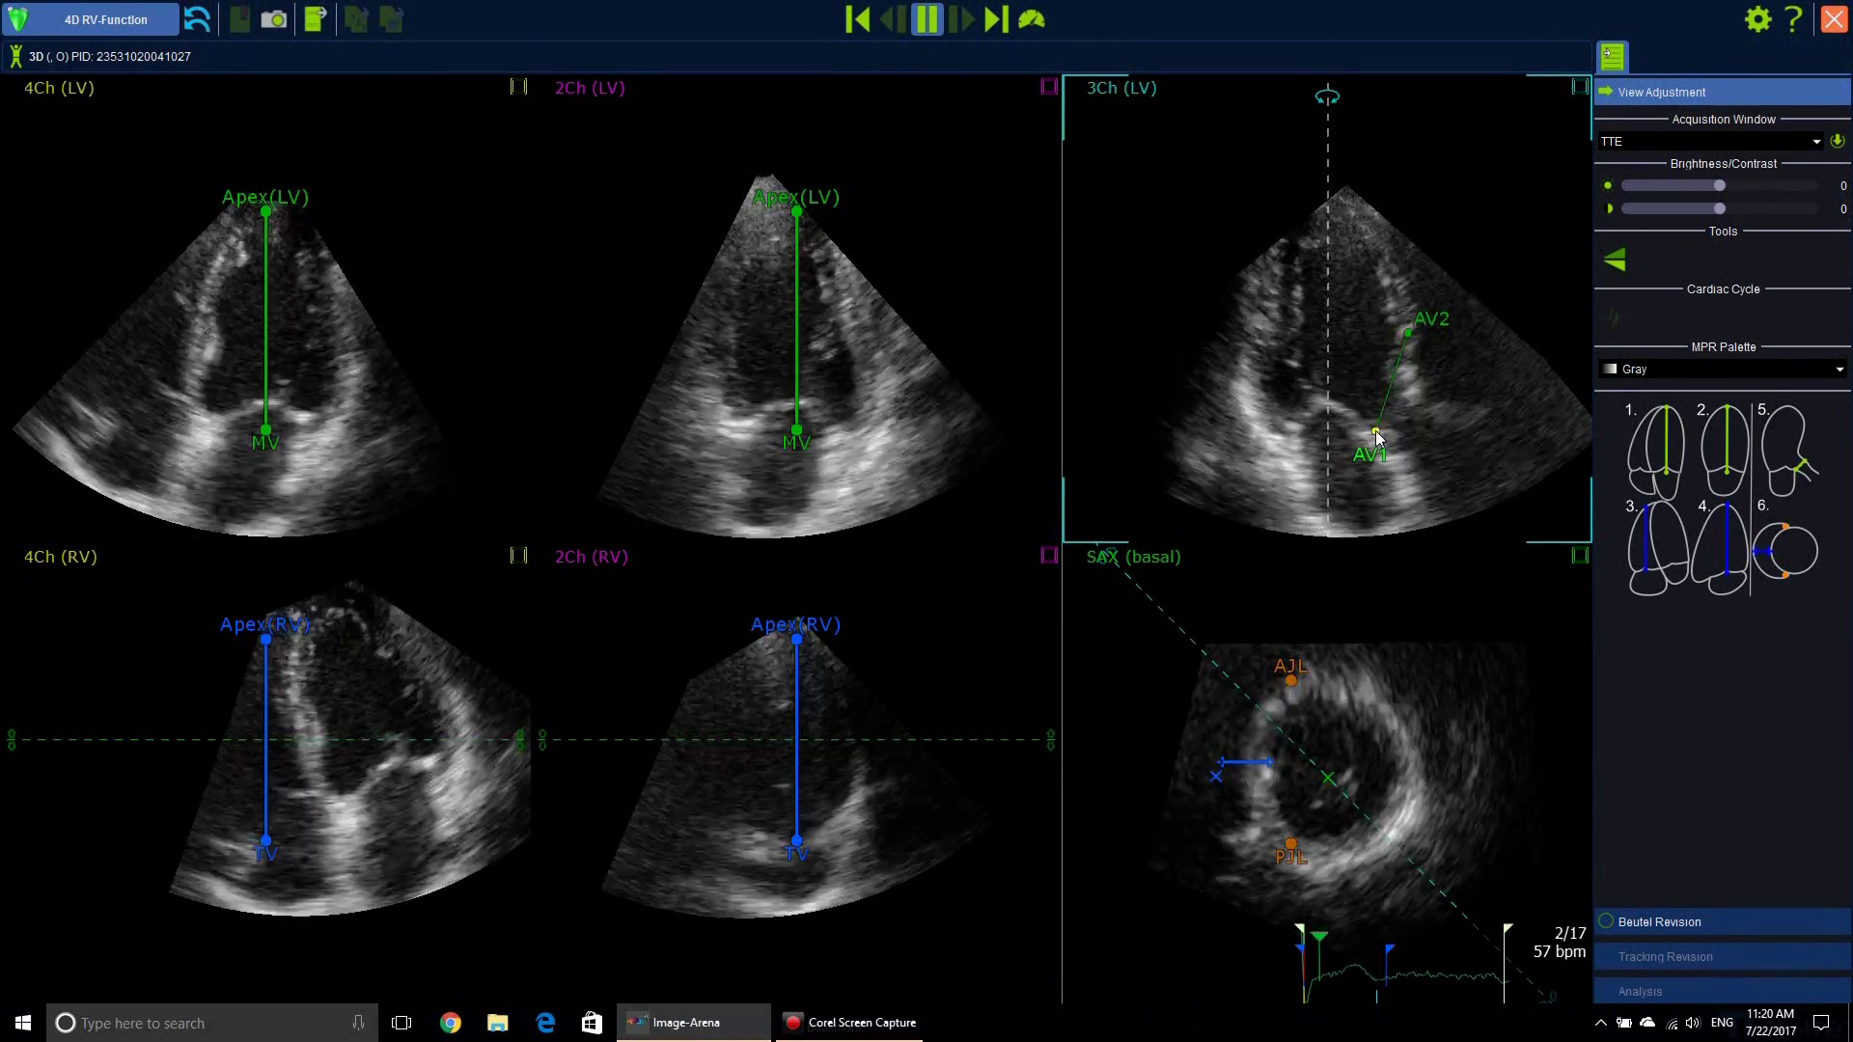
drag(1409, 334, 1426, 389)
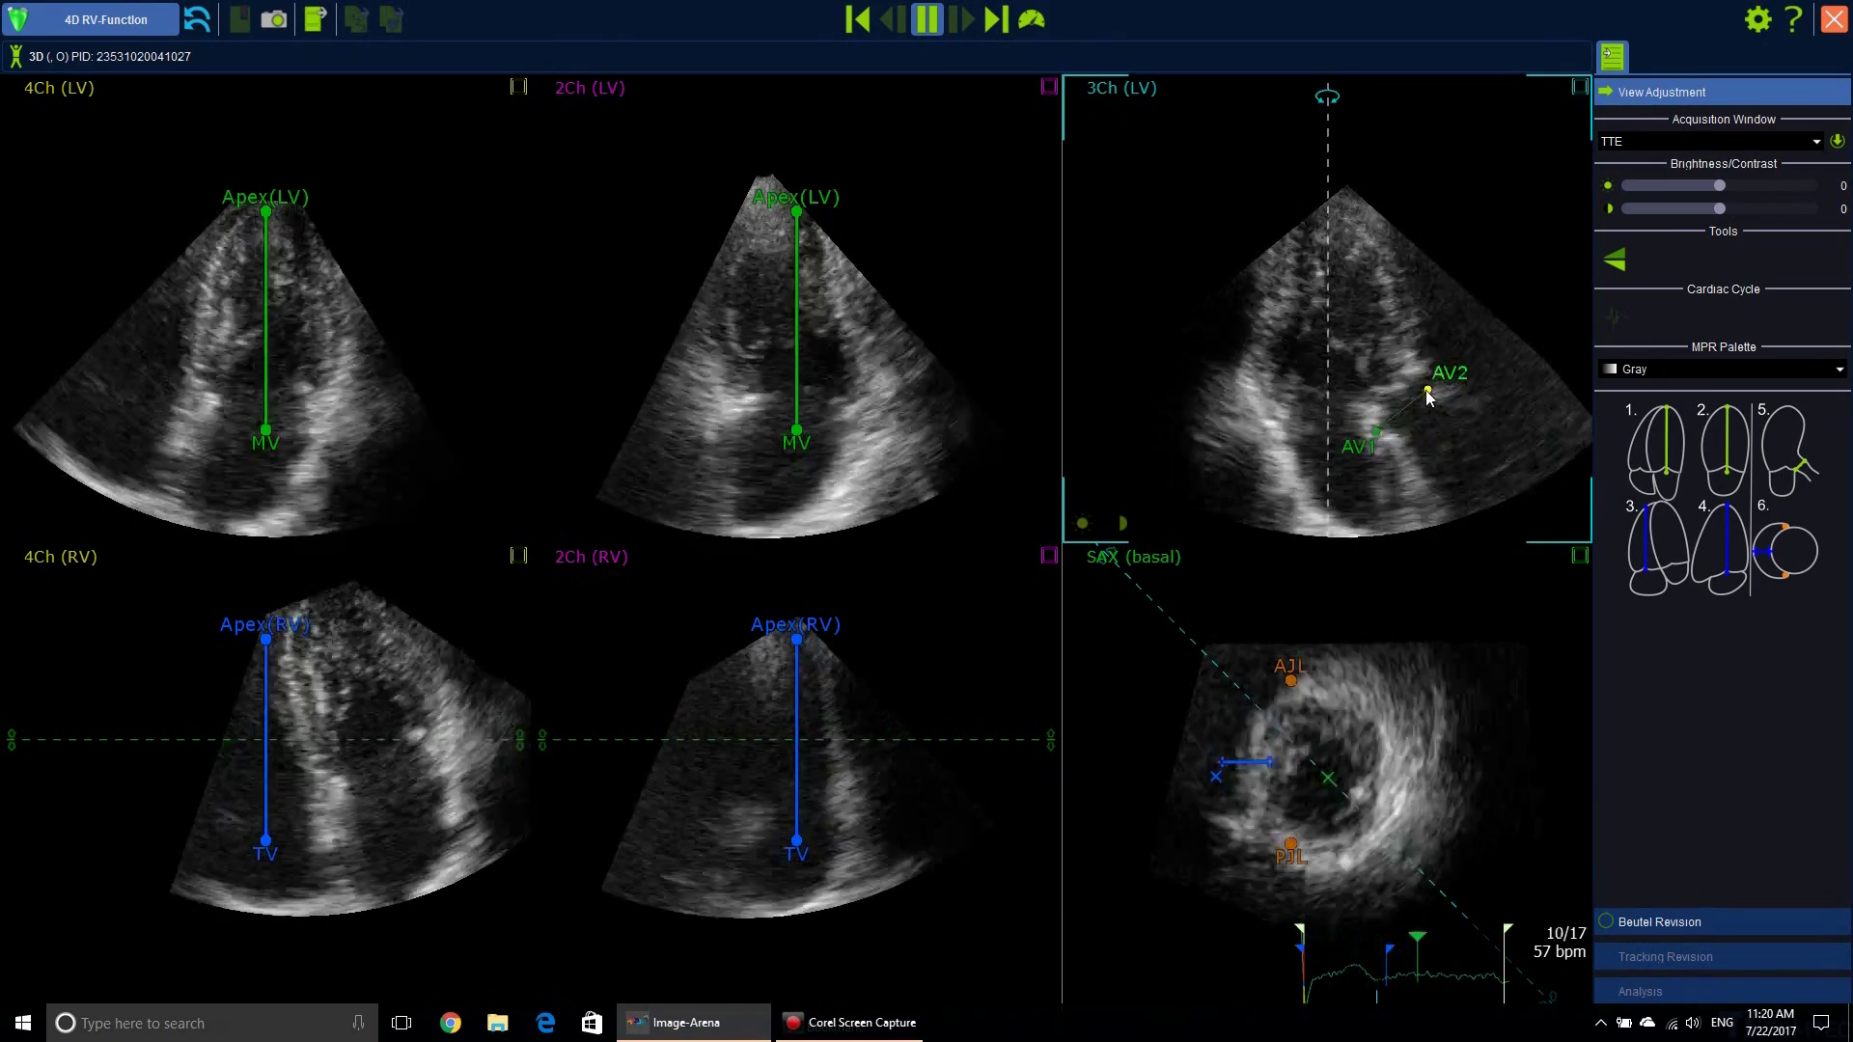
drag(1377, 431, 1373, 425)
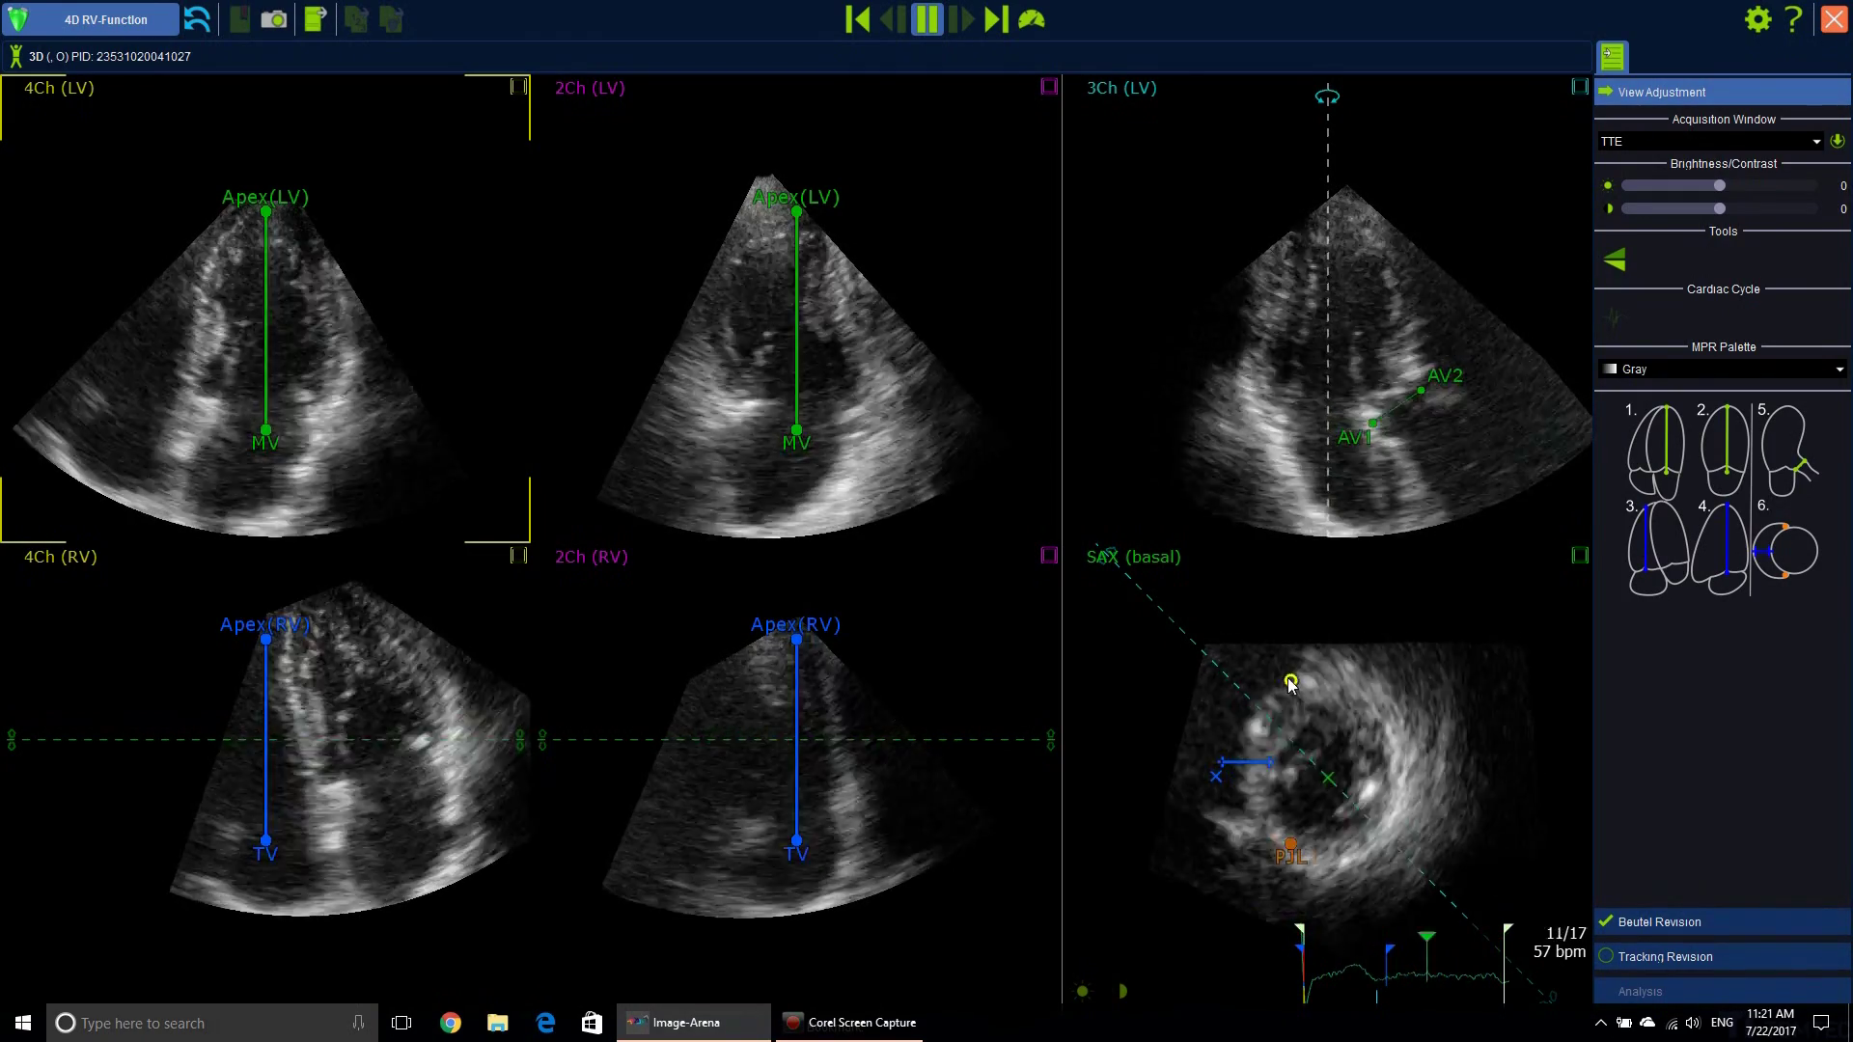
Step: Place the AJL and PJL landmarks at the RV junctions in the basal SAX view and adjust the blue line across the septum
drag(1290, 680, 1311, 675)
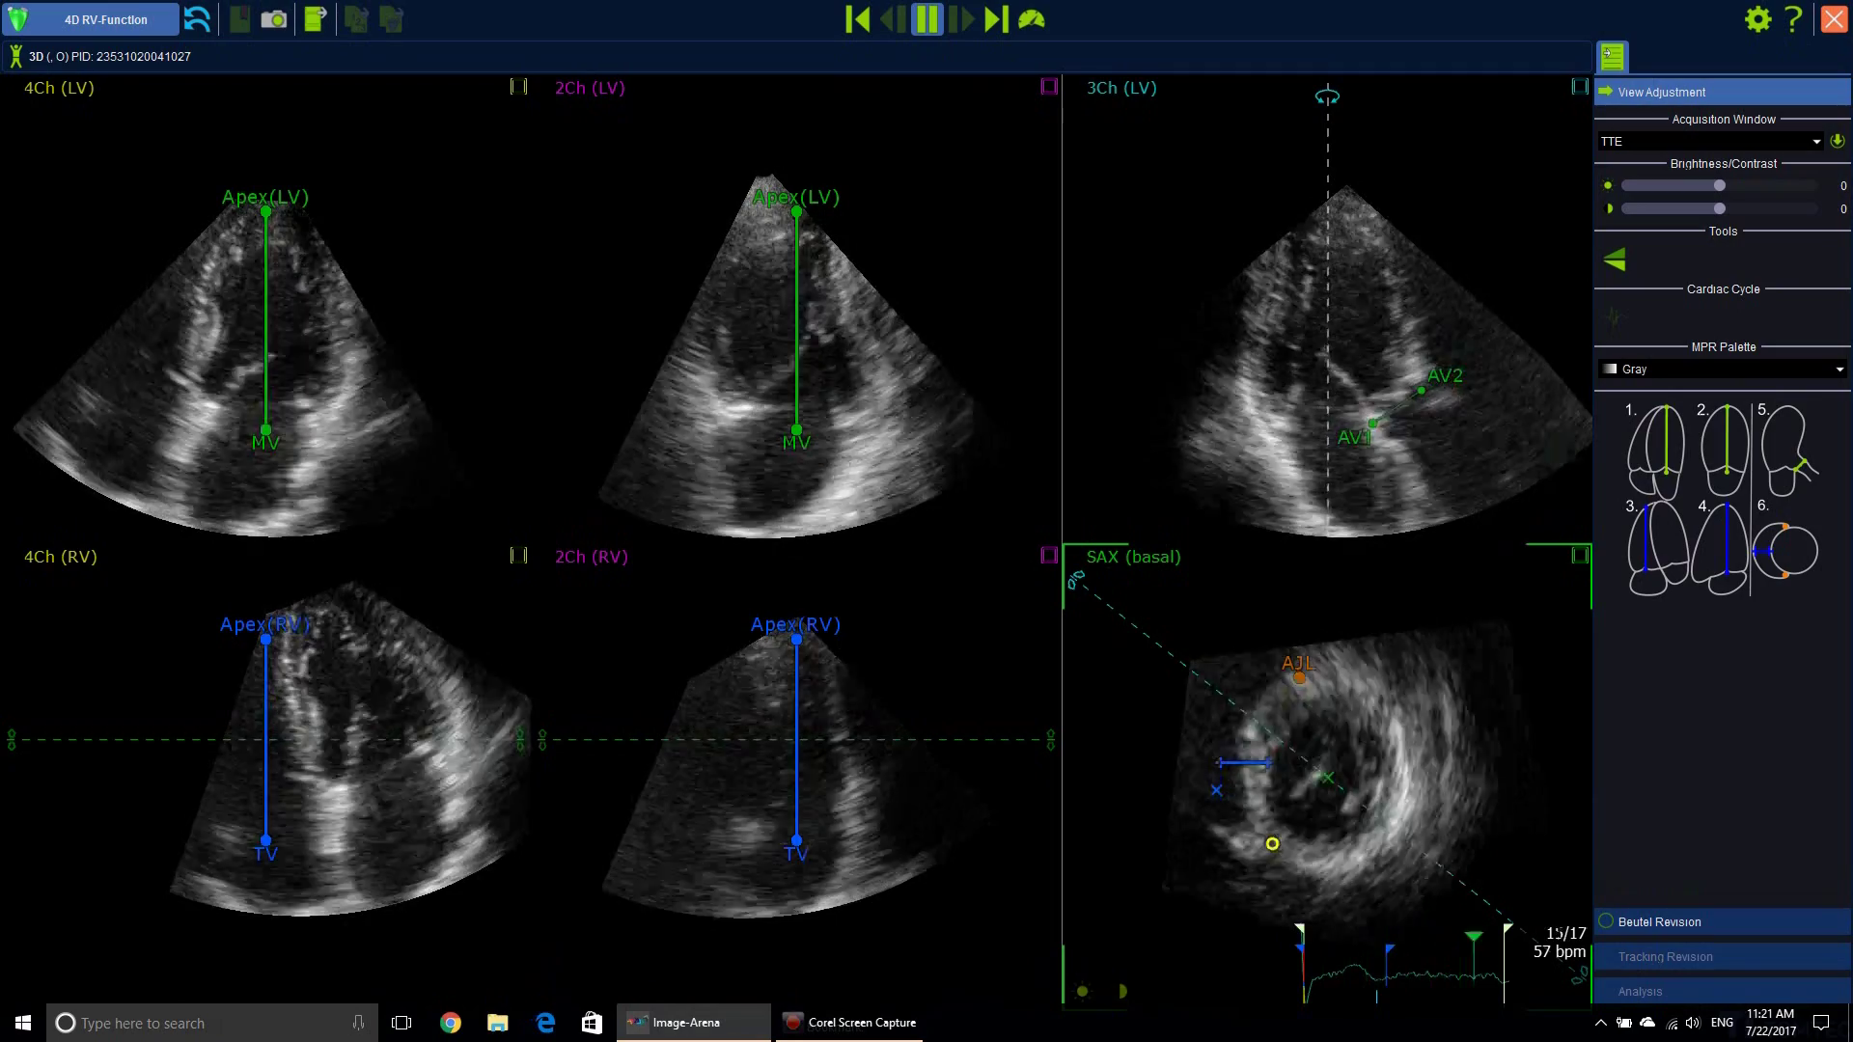
click(1283, 880)
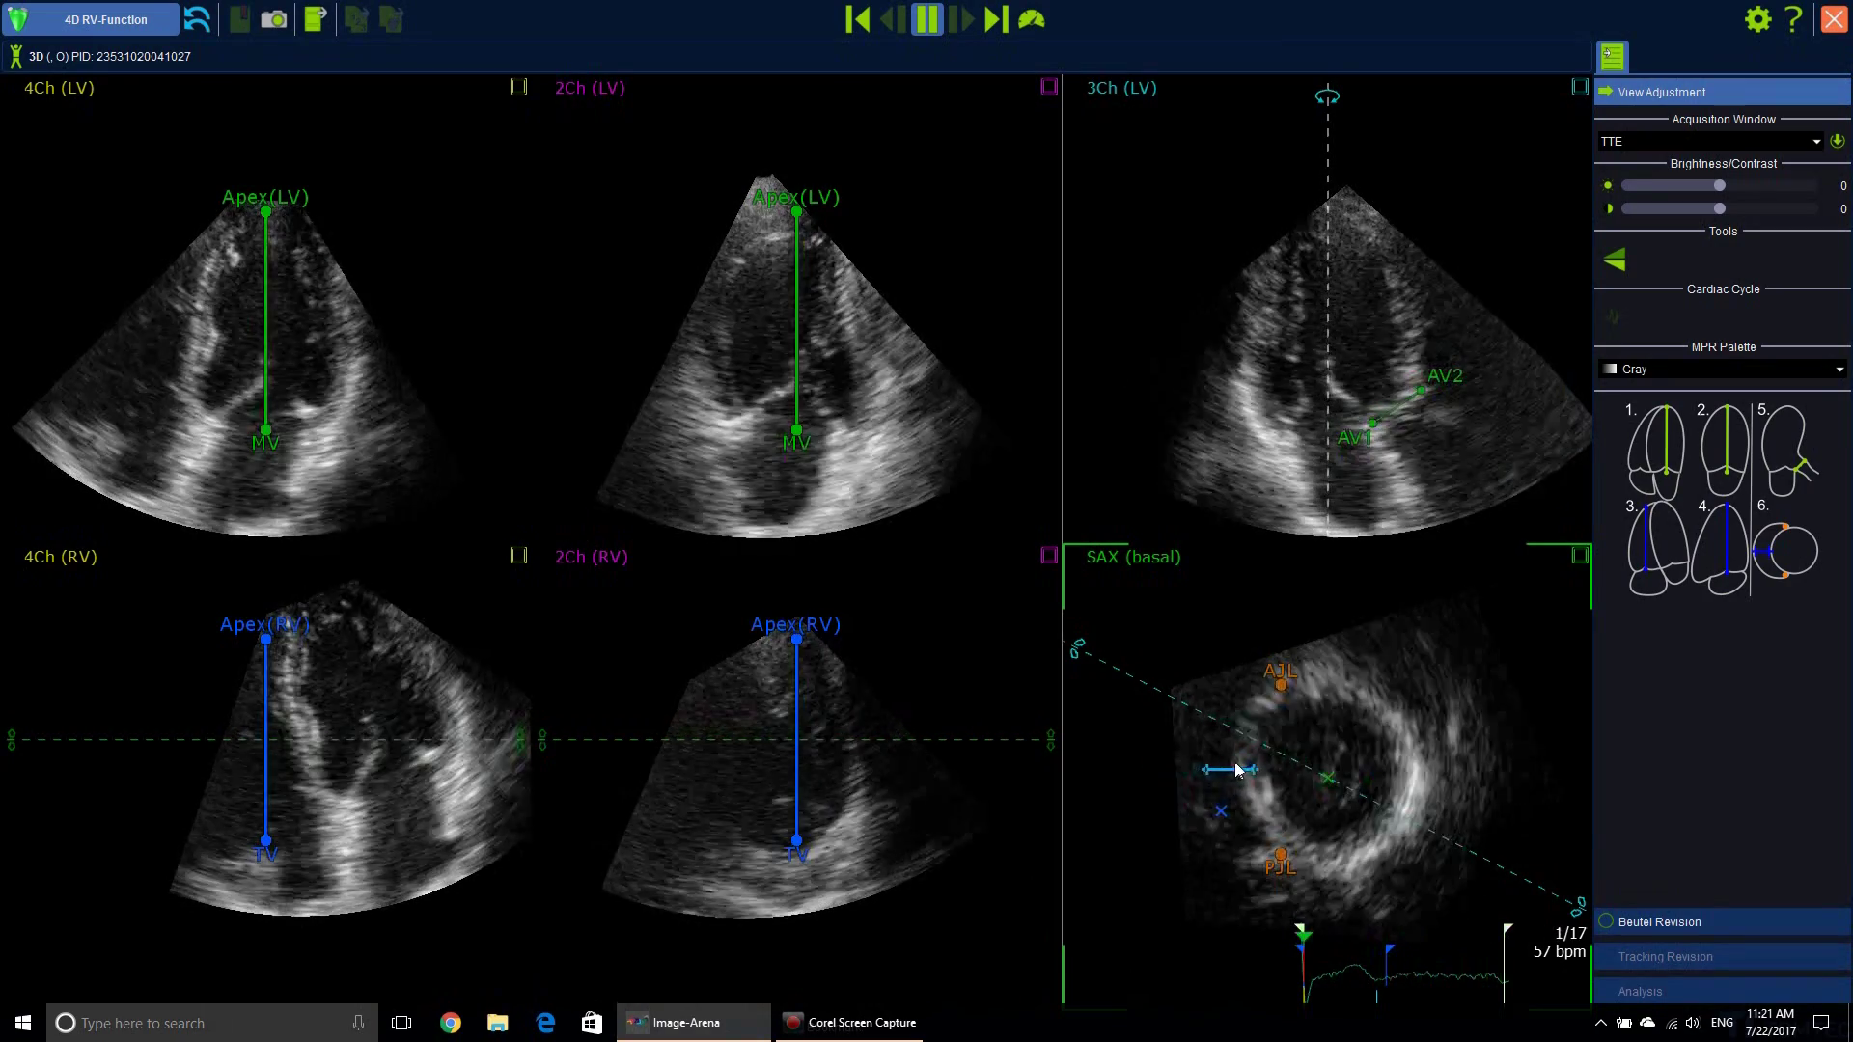
drag(1219, 764, 1211, 764)
drag(1231, 768, 1238, 770)
Step: Generate the right ventricle model in Beutel Revision and rotate it to inspect its shape and valve openings
click(1660, 923)
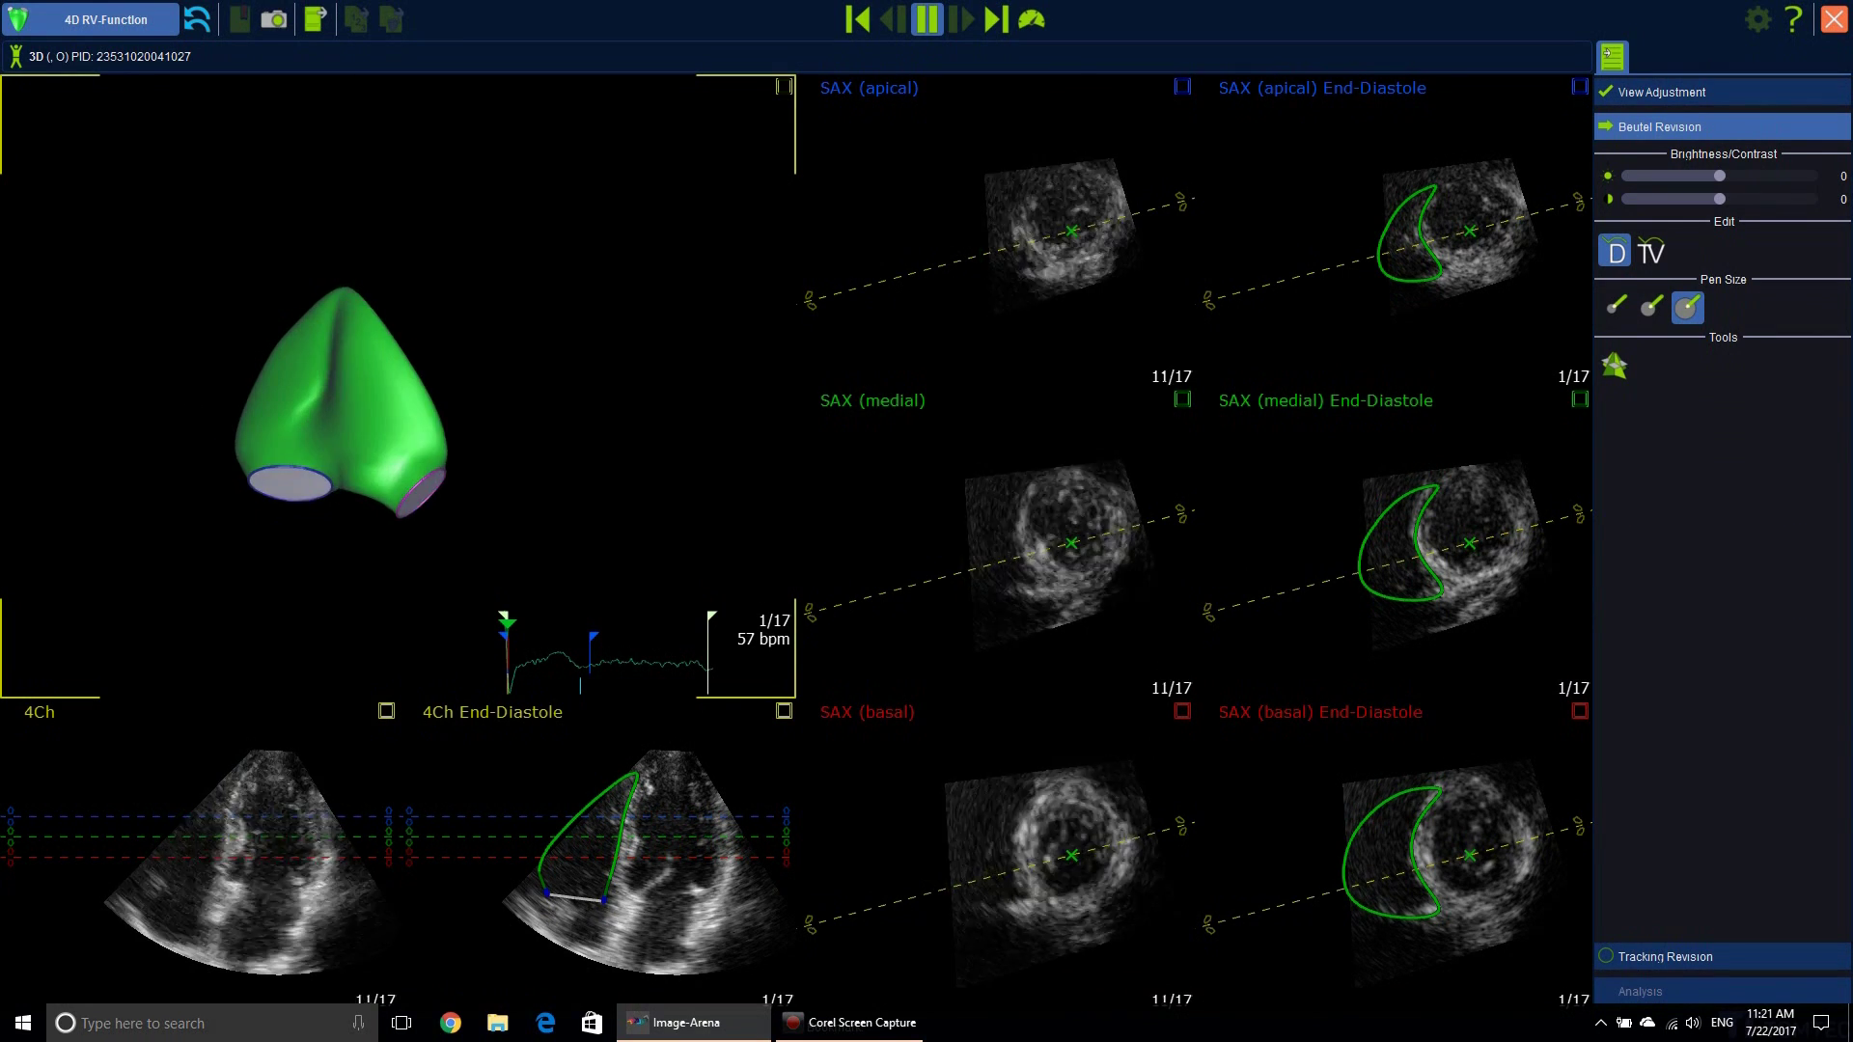
drag(396, 581, 410, 449)
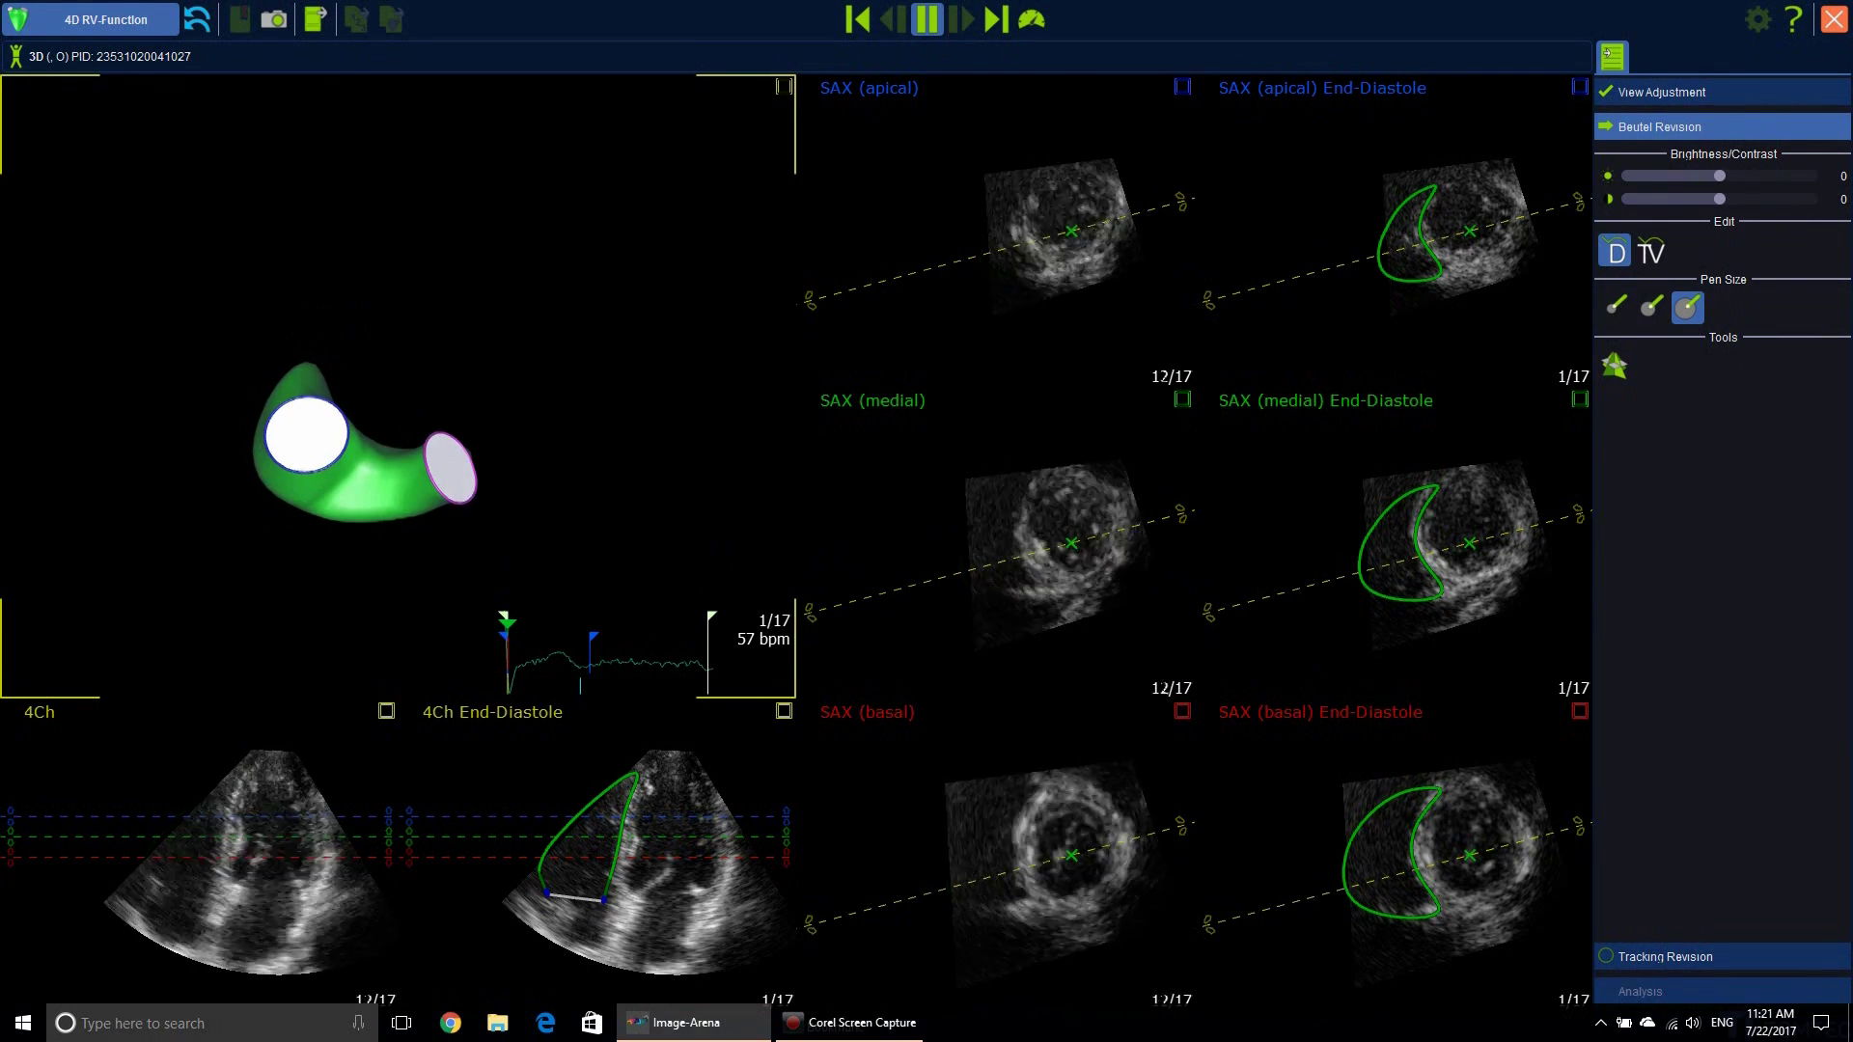
drag(397, 649, 324, 487)
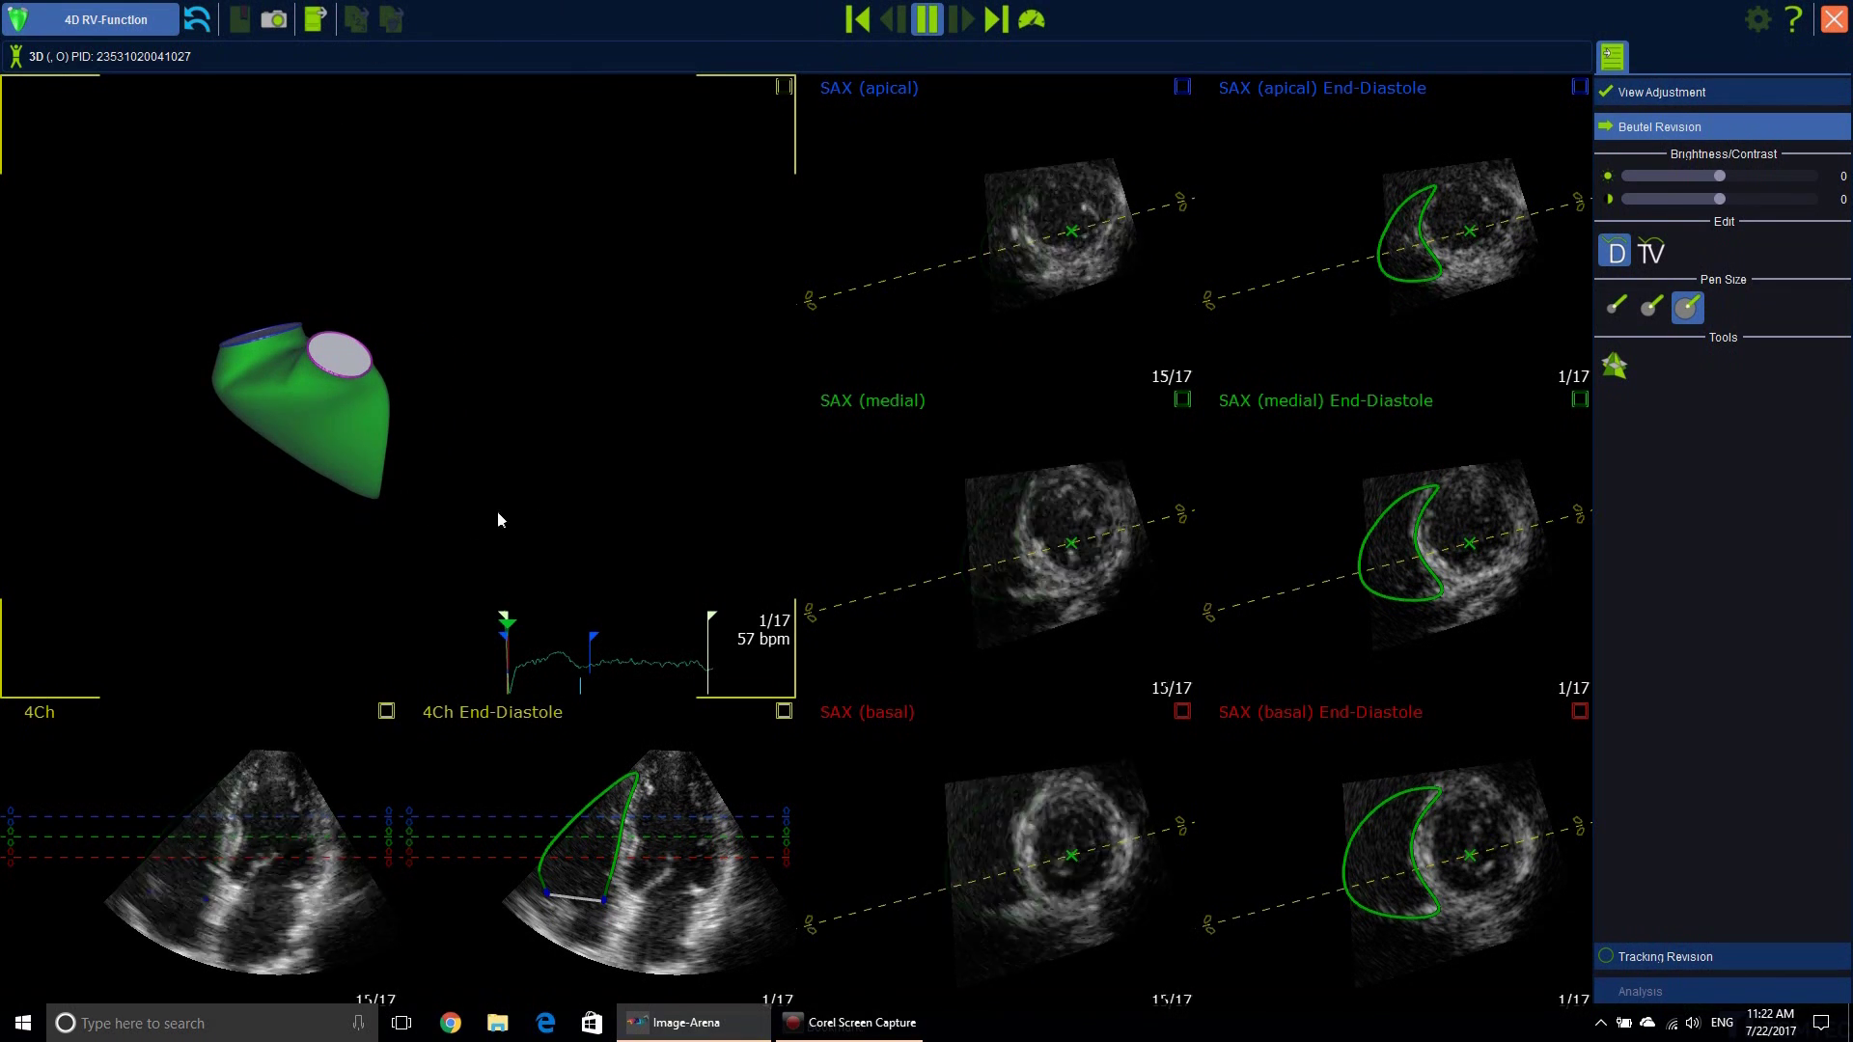
drag(498, 520, 338, 579)
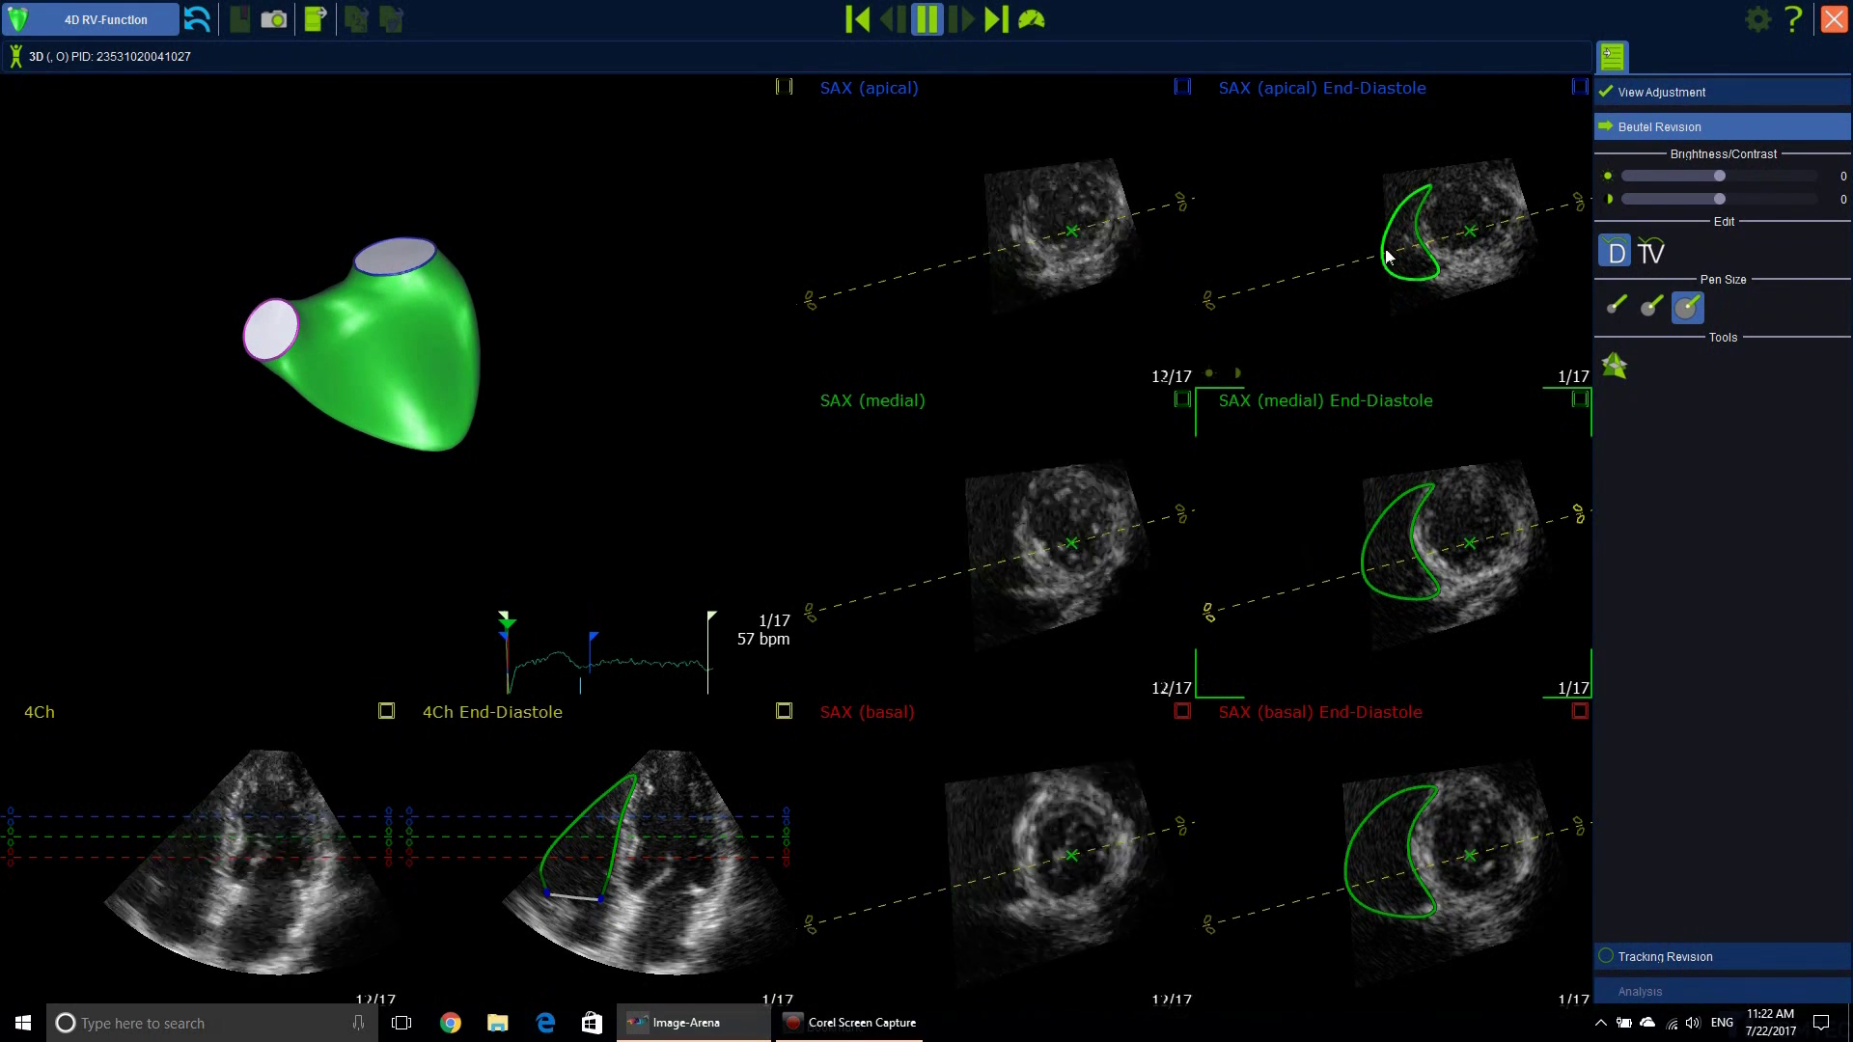
Step: Correct the end-diastolic RV contour in the apical SAX and 4Ch views, including the tricuspid annulus line
drag(1417, 235, 1406, 244)
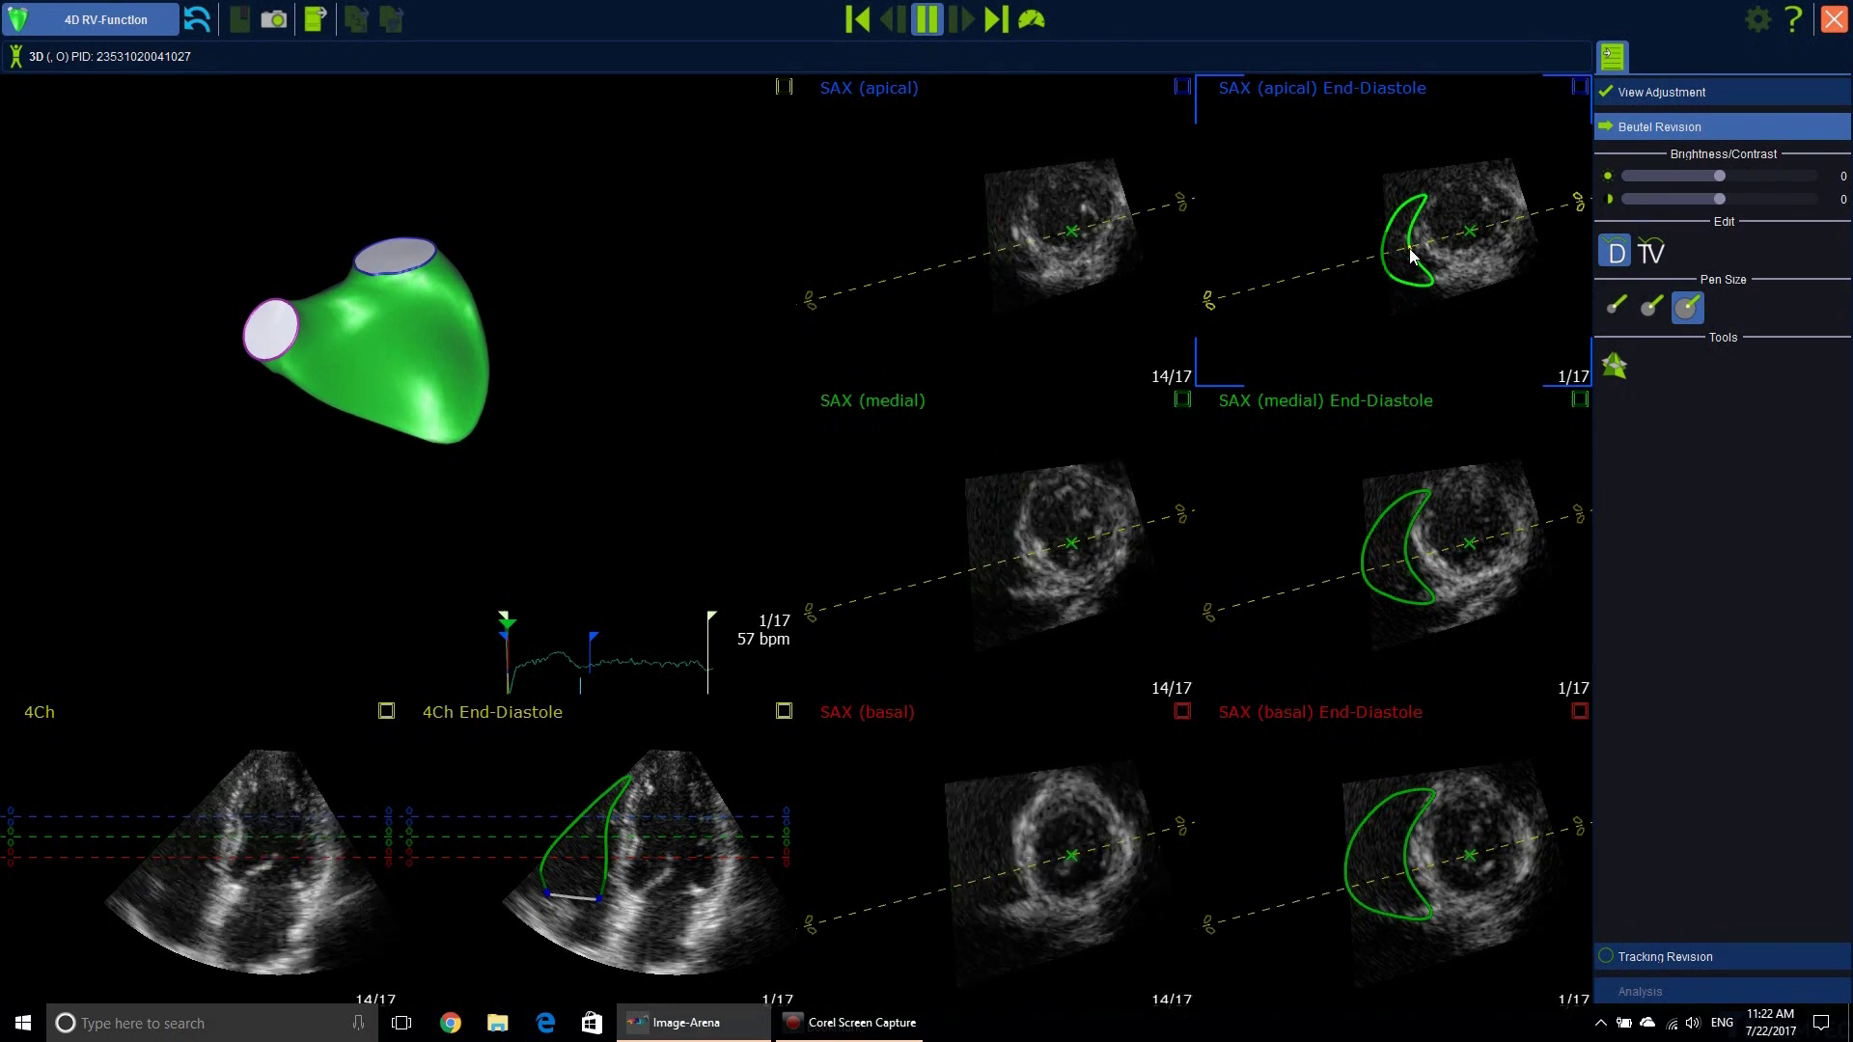
drag(1404, 256, 1415, 243)
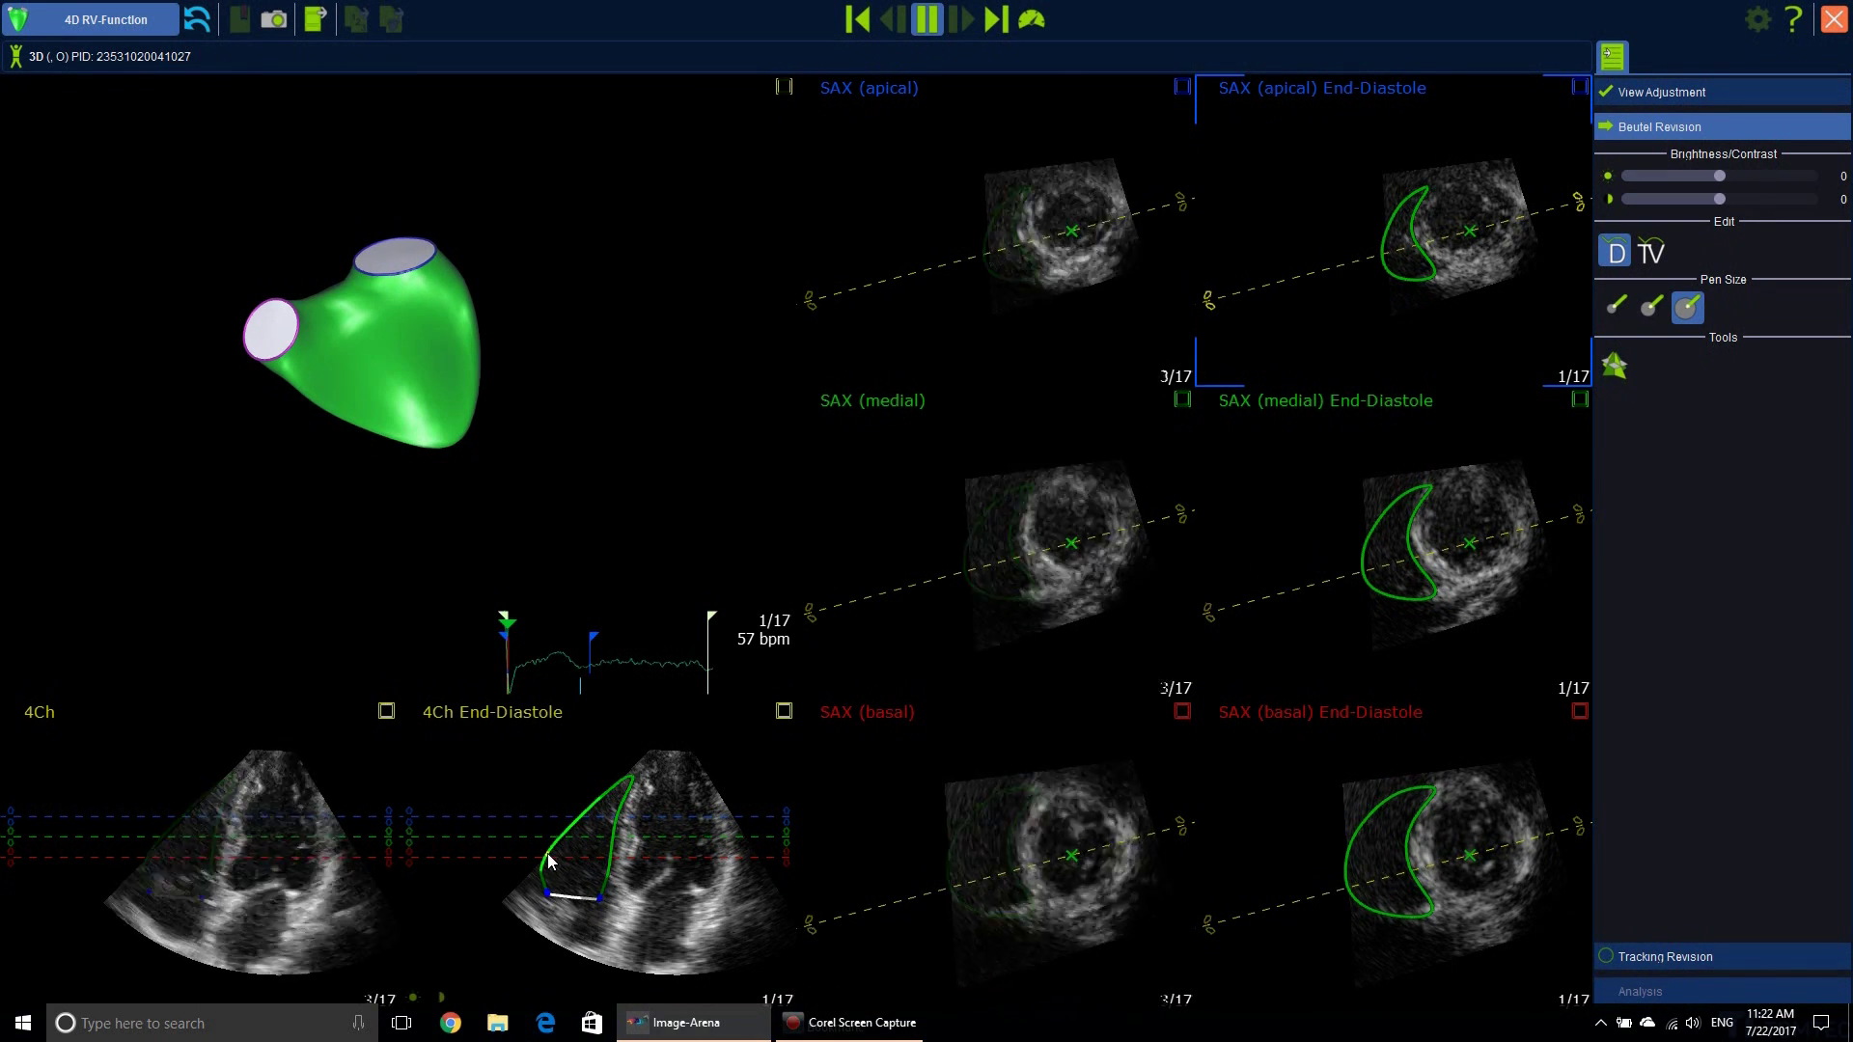
drag(547, 853, 549, 853)
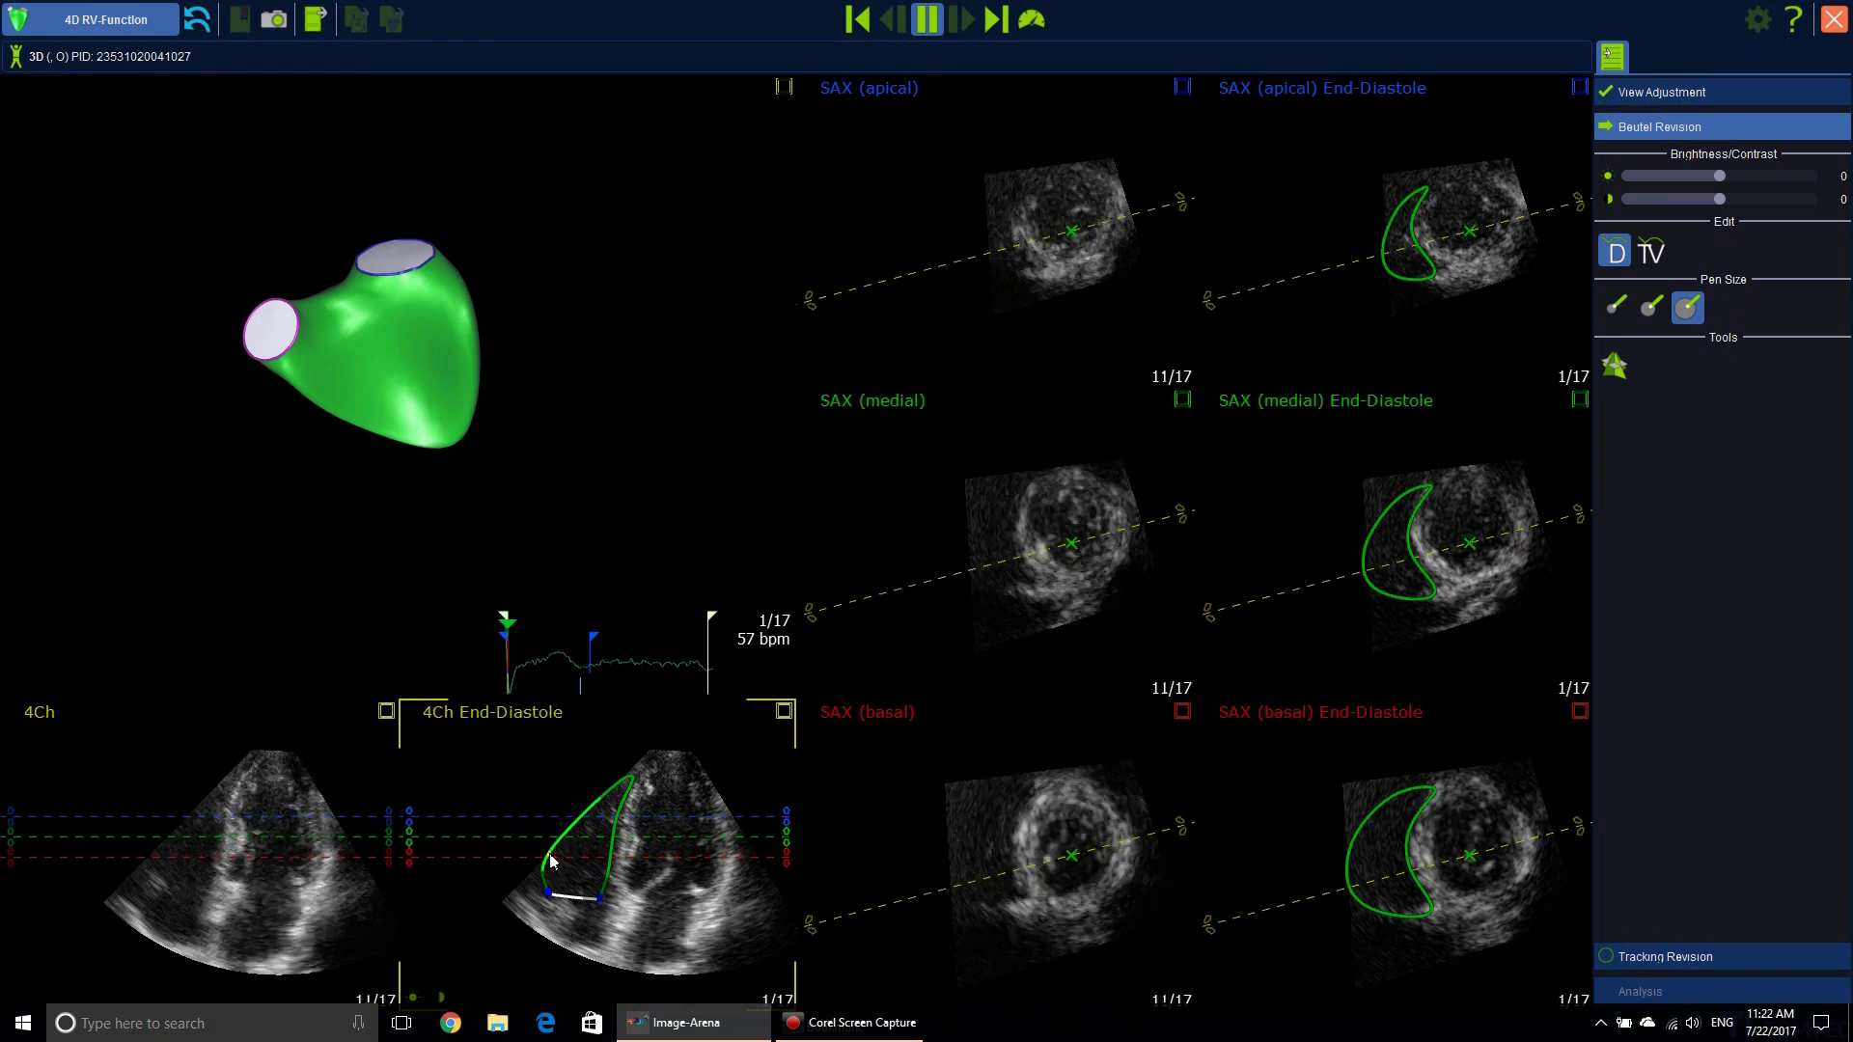
click(599, 891)
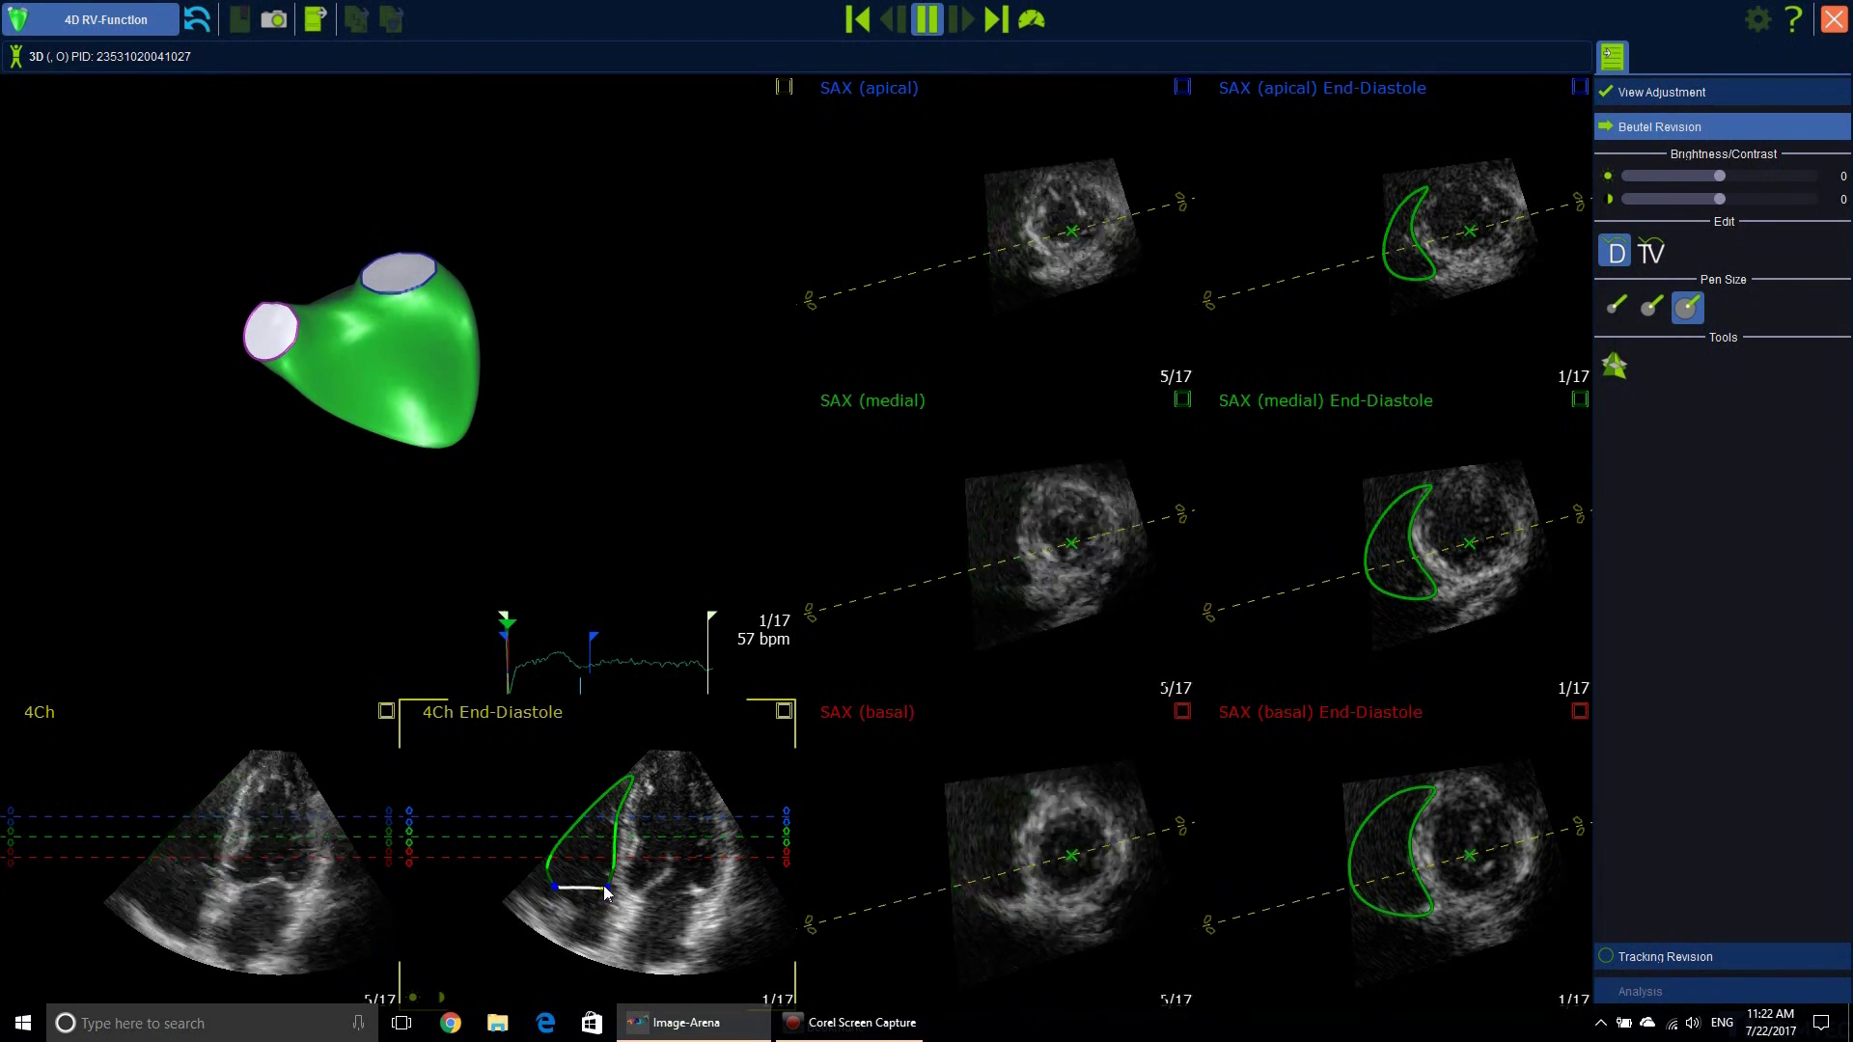
drag(560, 891, 545, 907)
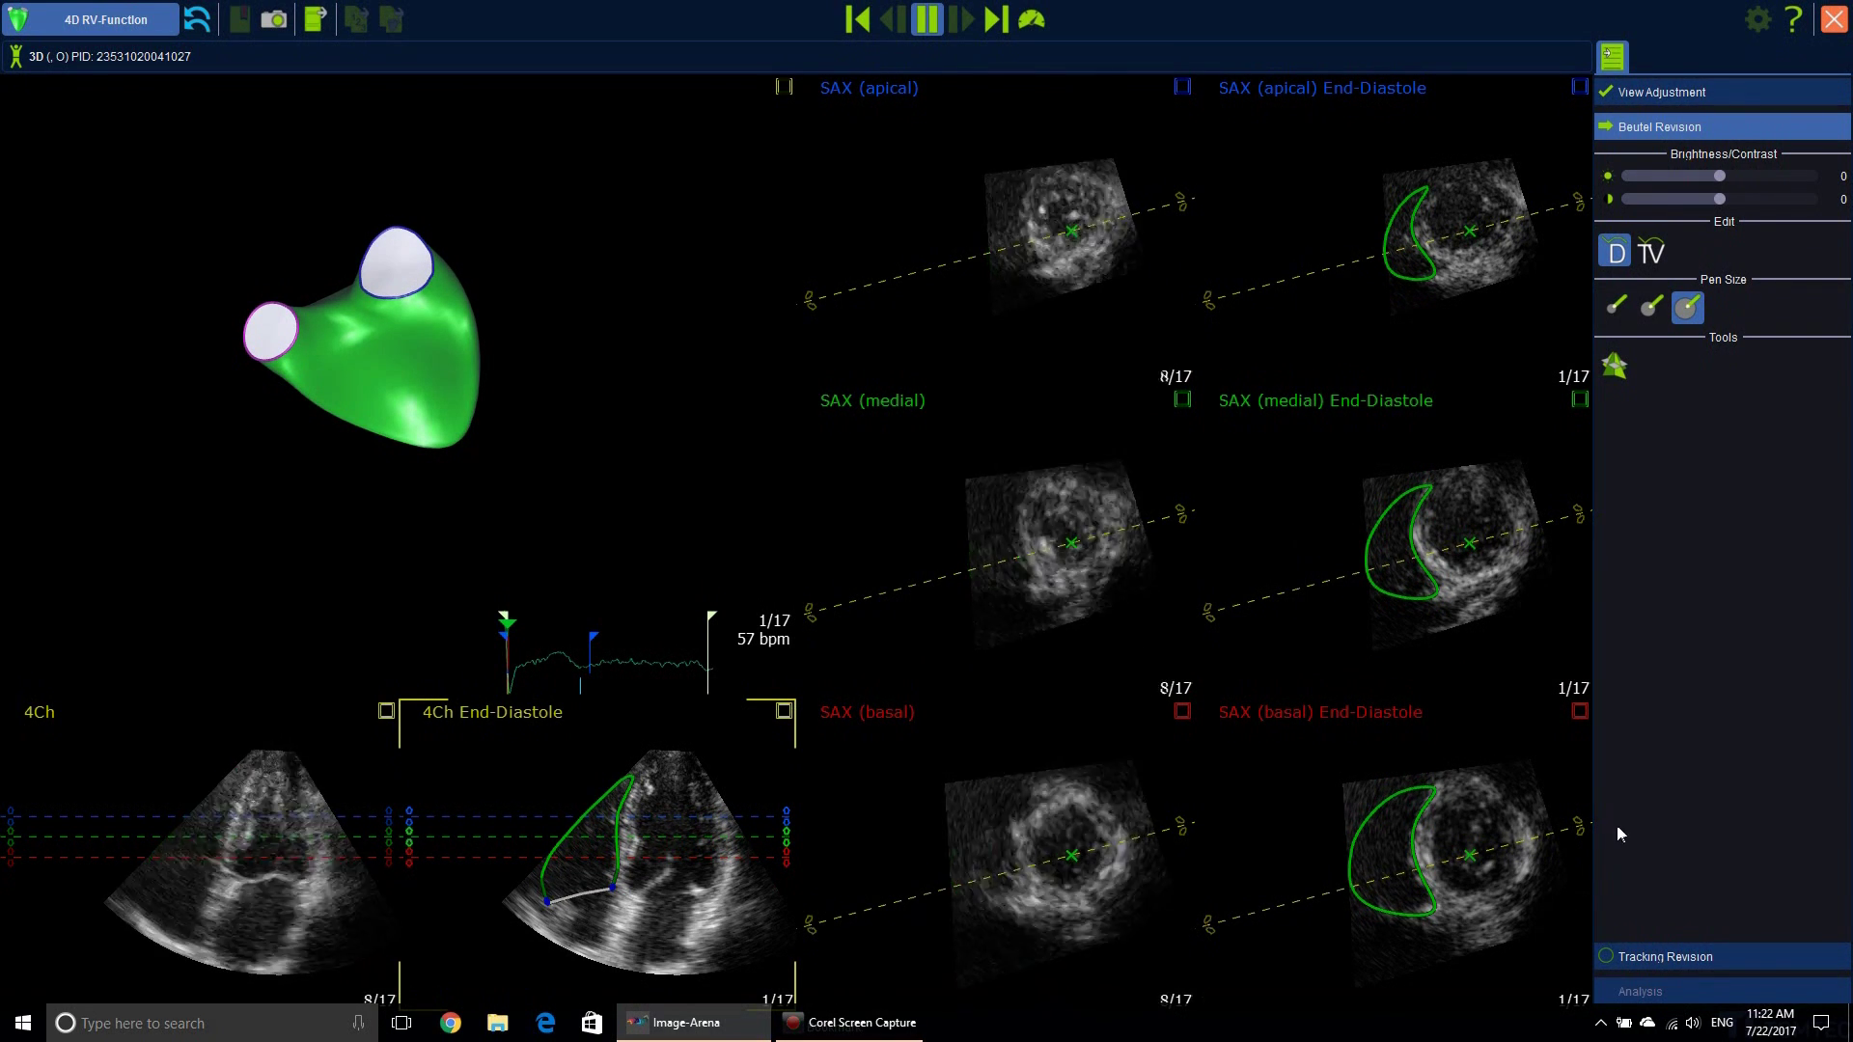
Step: Fine-tune the septal tricuspid annulus point in the TV end-diastole view and start Tracking Revision
click(1651, 252)
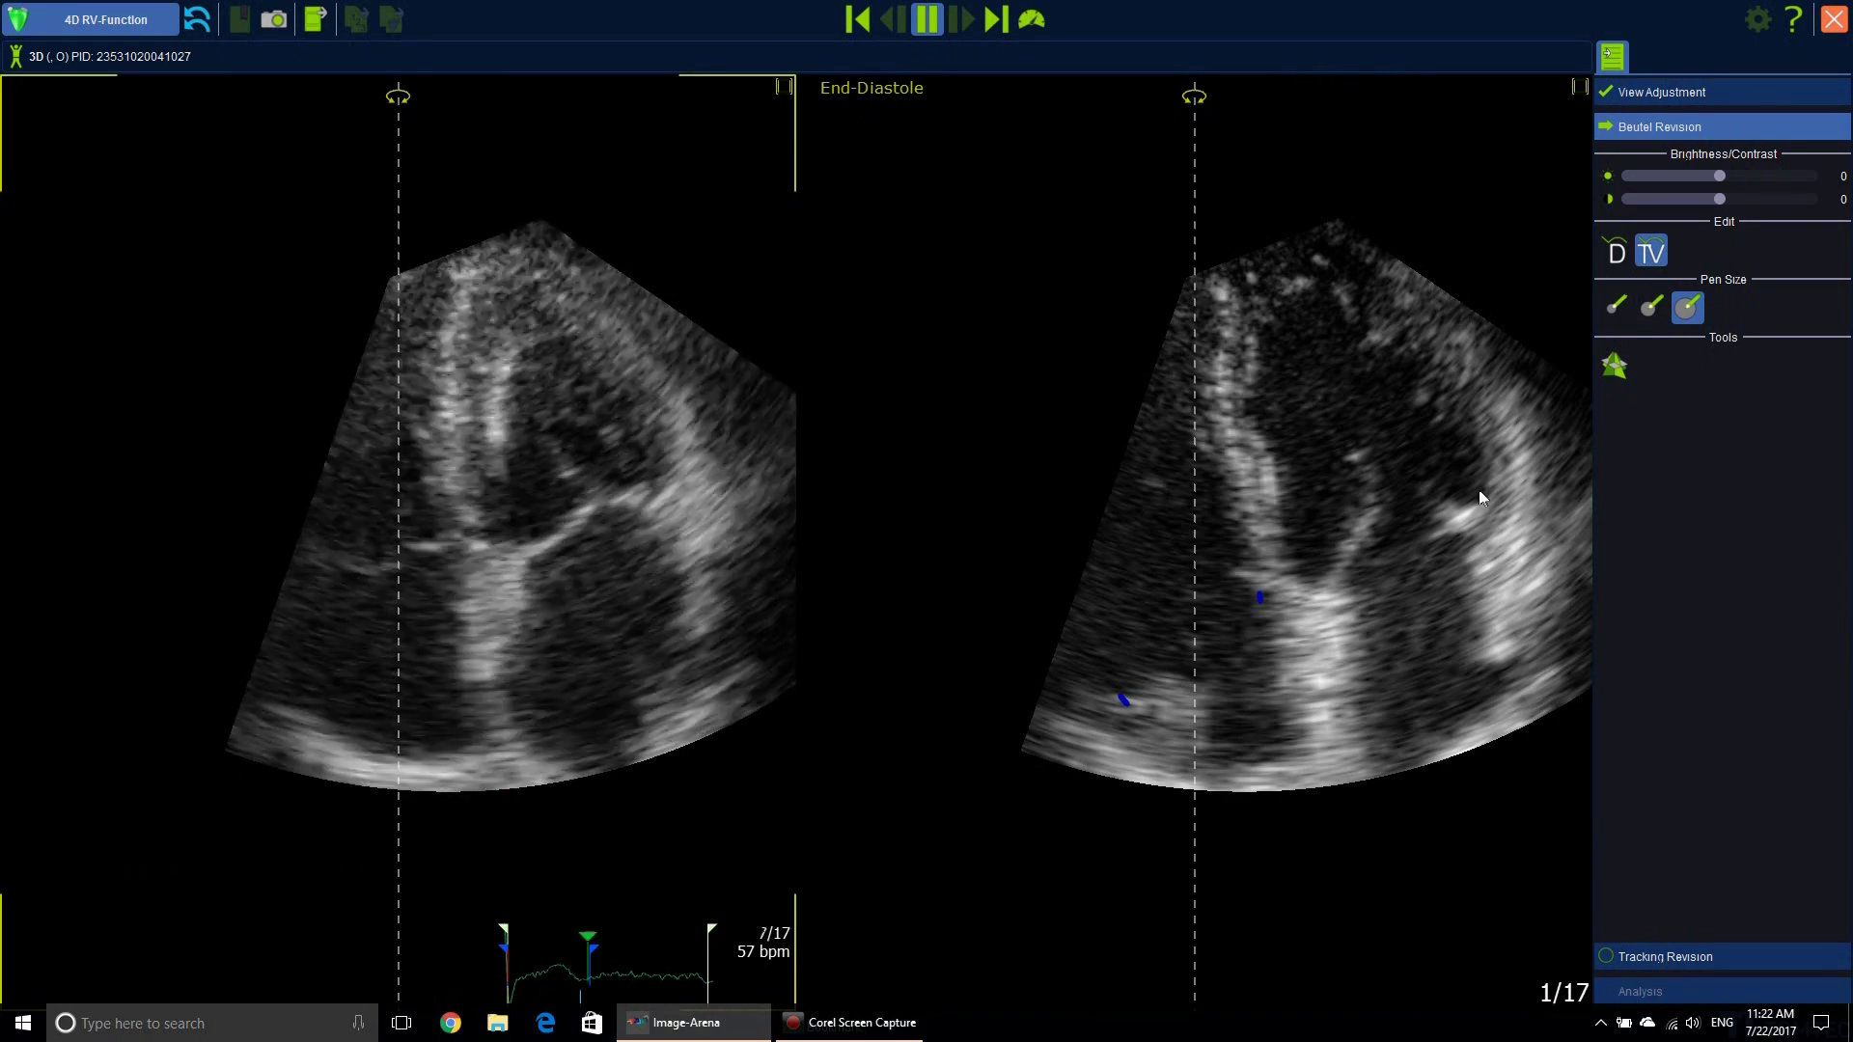
mouse_move(1259, 598)
mouse_down()
mouse_move(1243, 618)
mouse_move(1261, 595)
mouse_up()
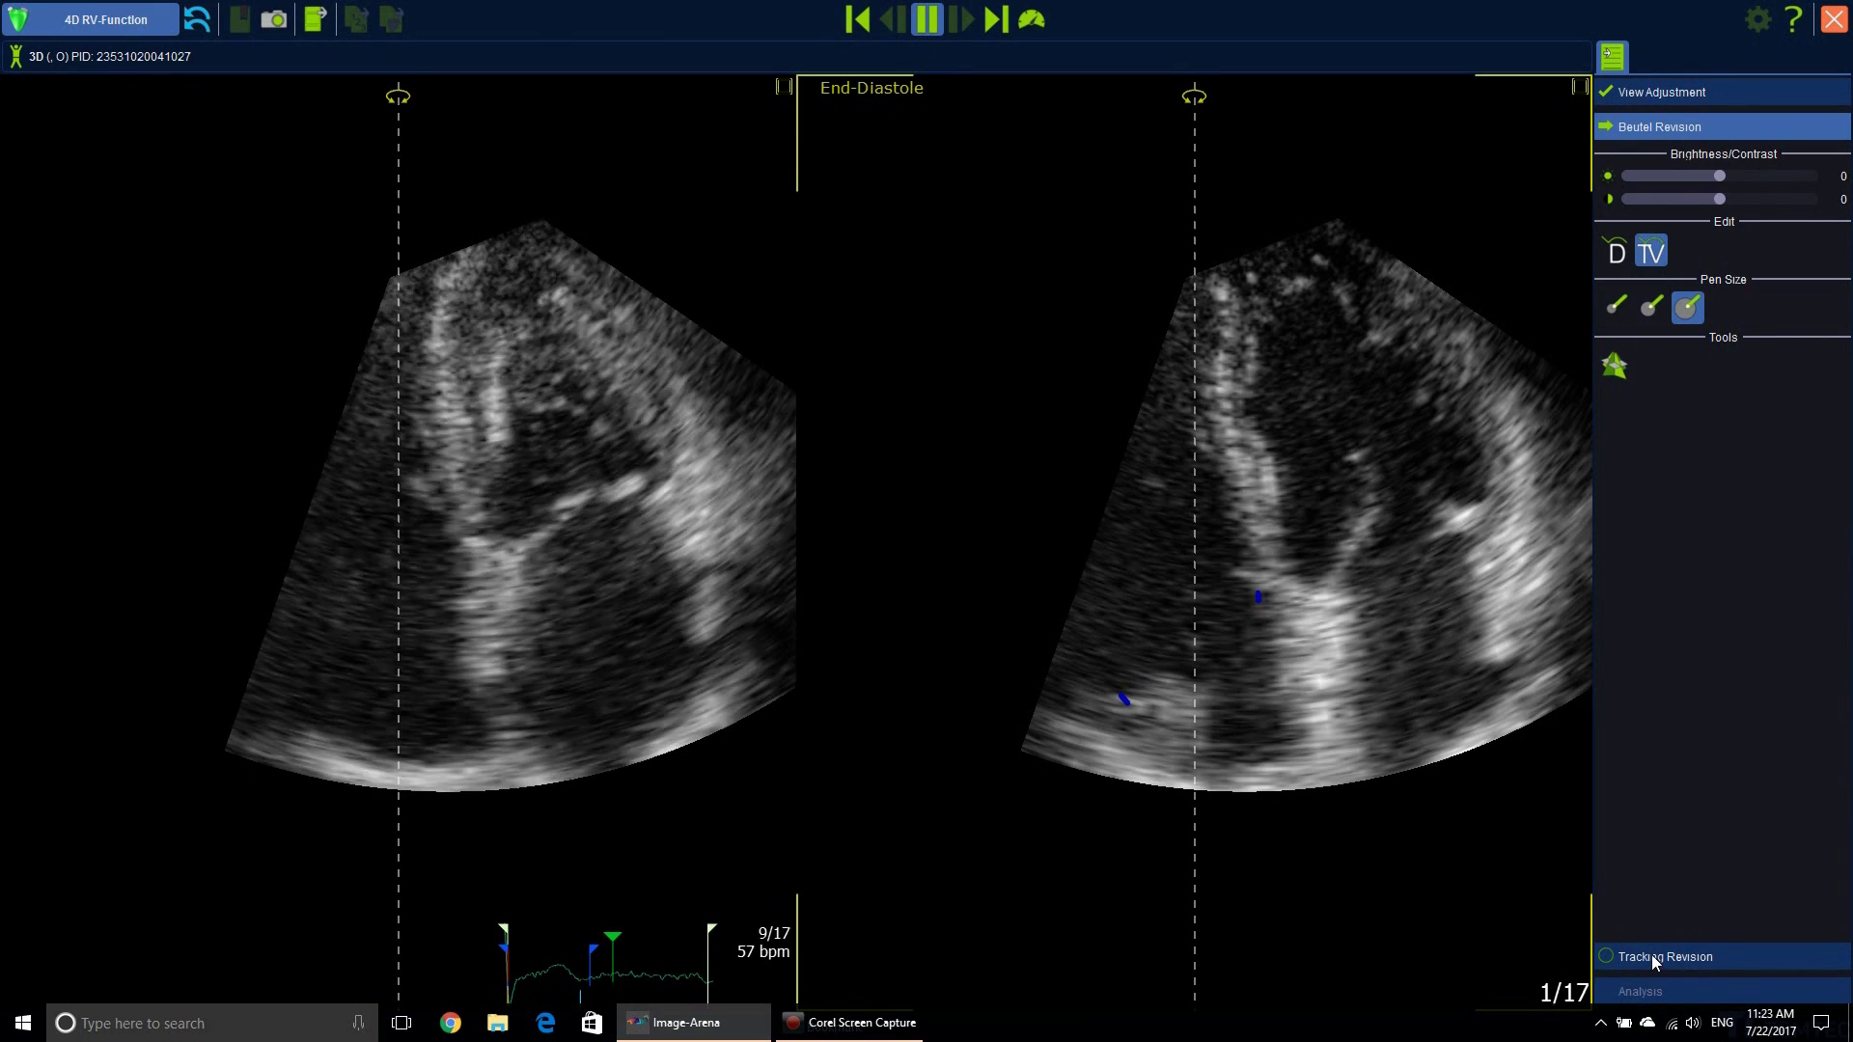
click(1652, 957)
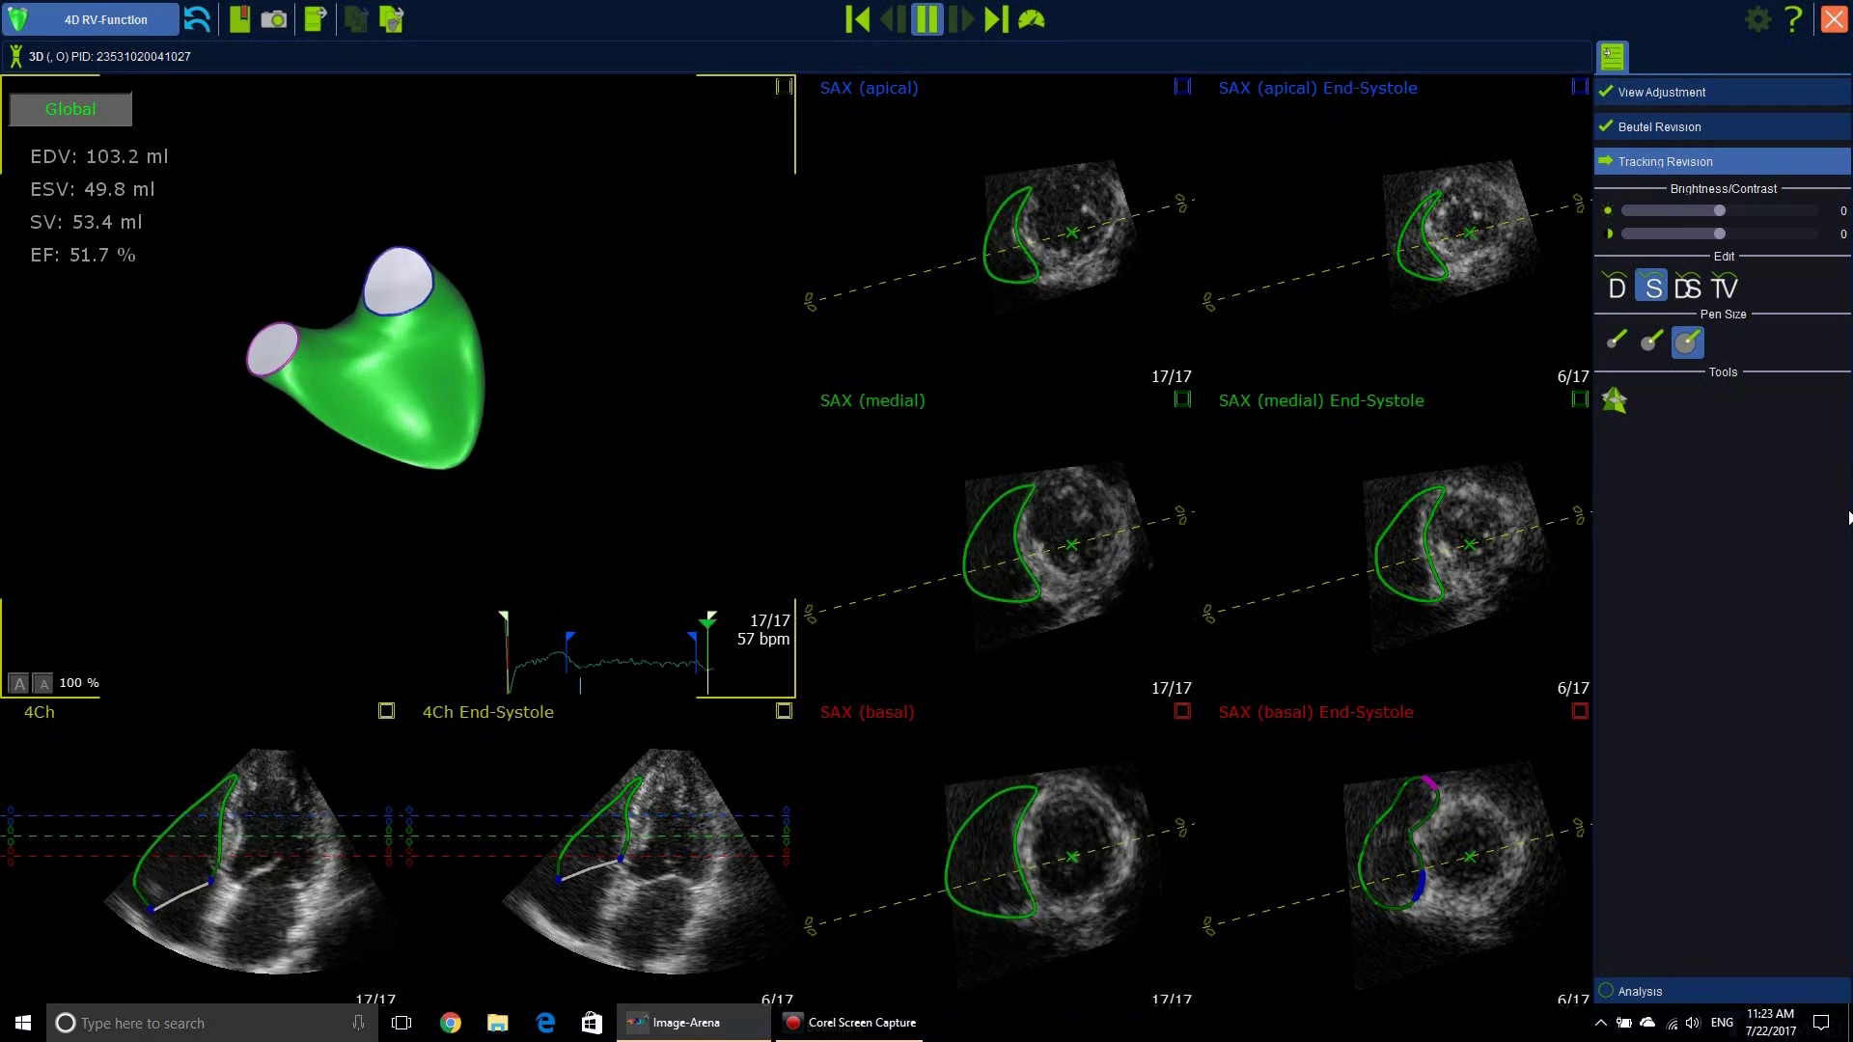
Step: Check the end-diastolic contours, and correct the end-systolic RV contours in the 4Ch and medial SAX views
click(1617, 289)
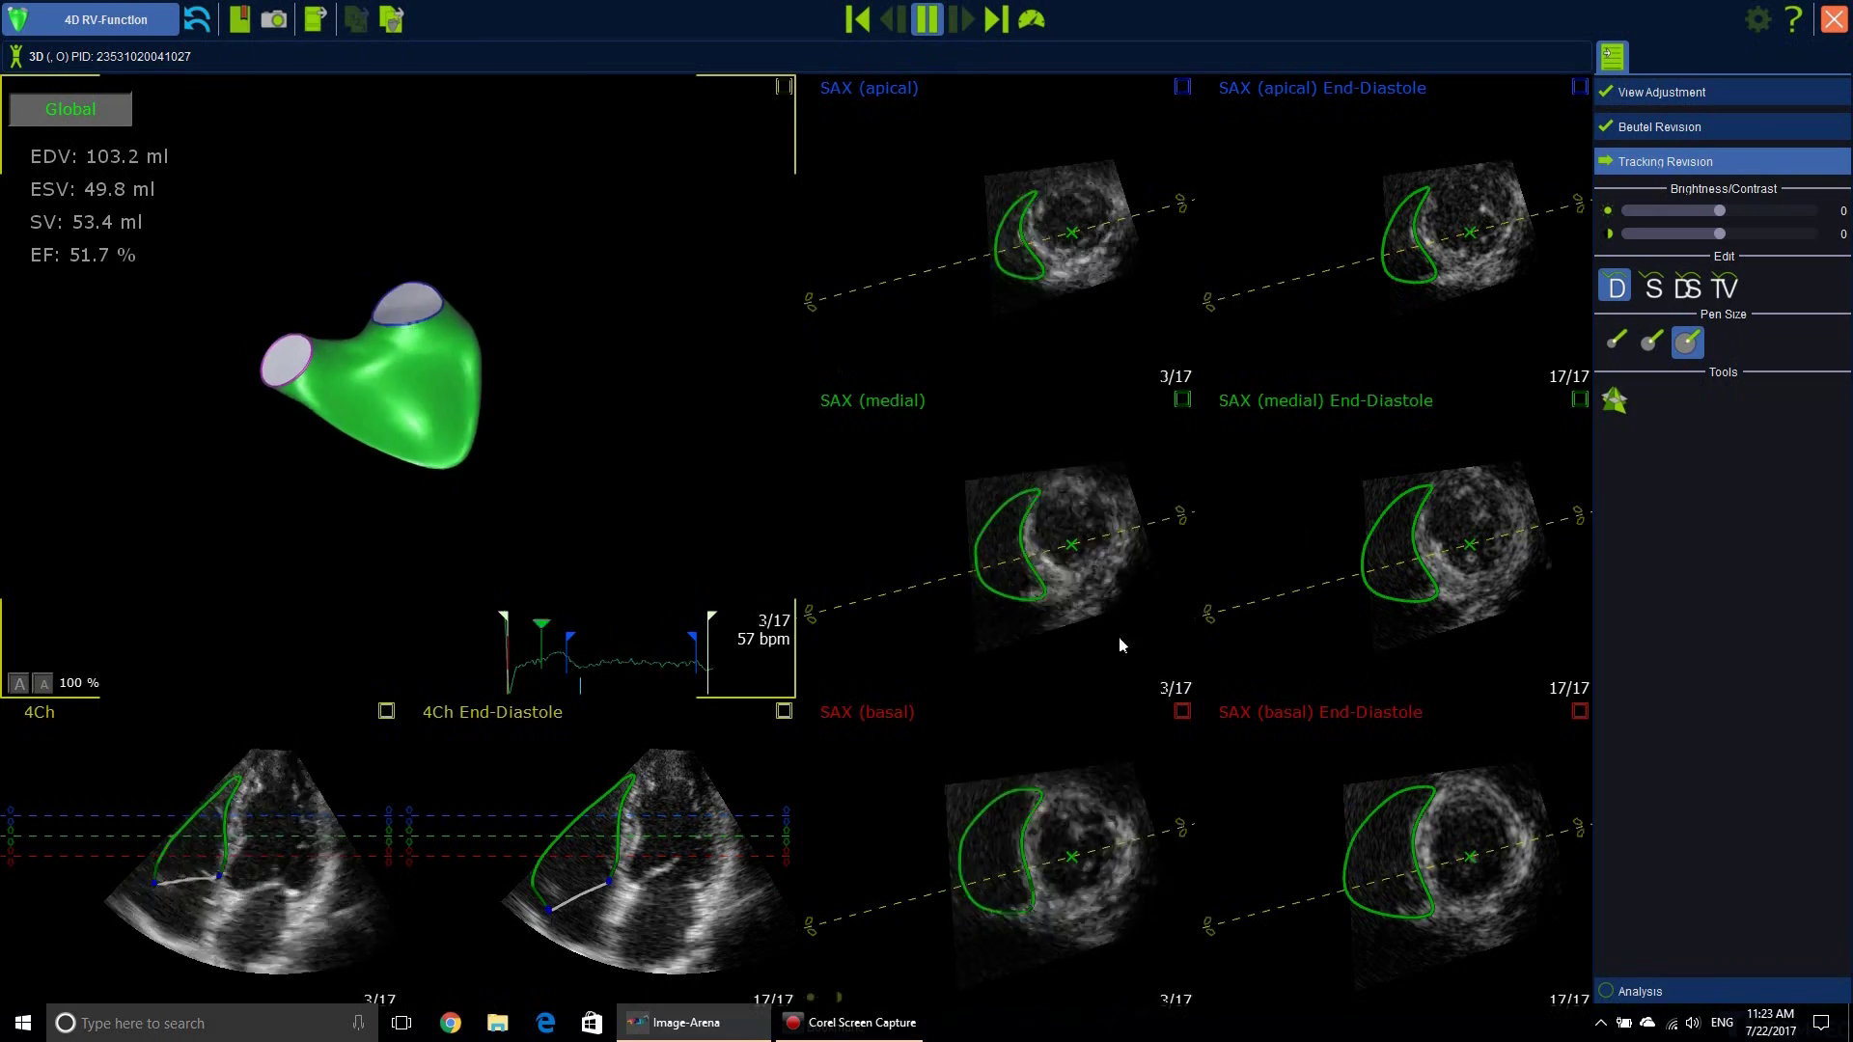
click(1655, 291)
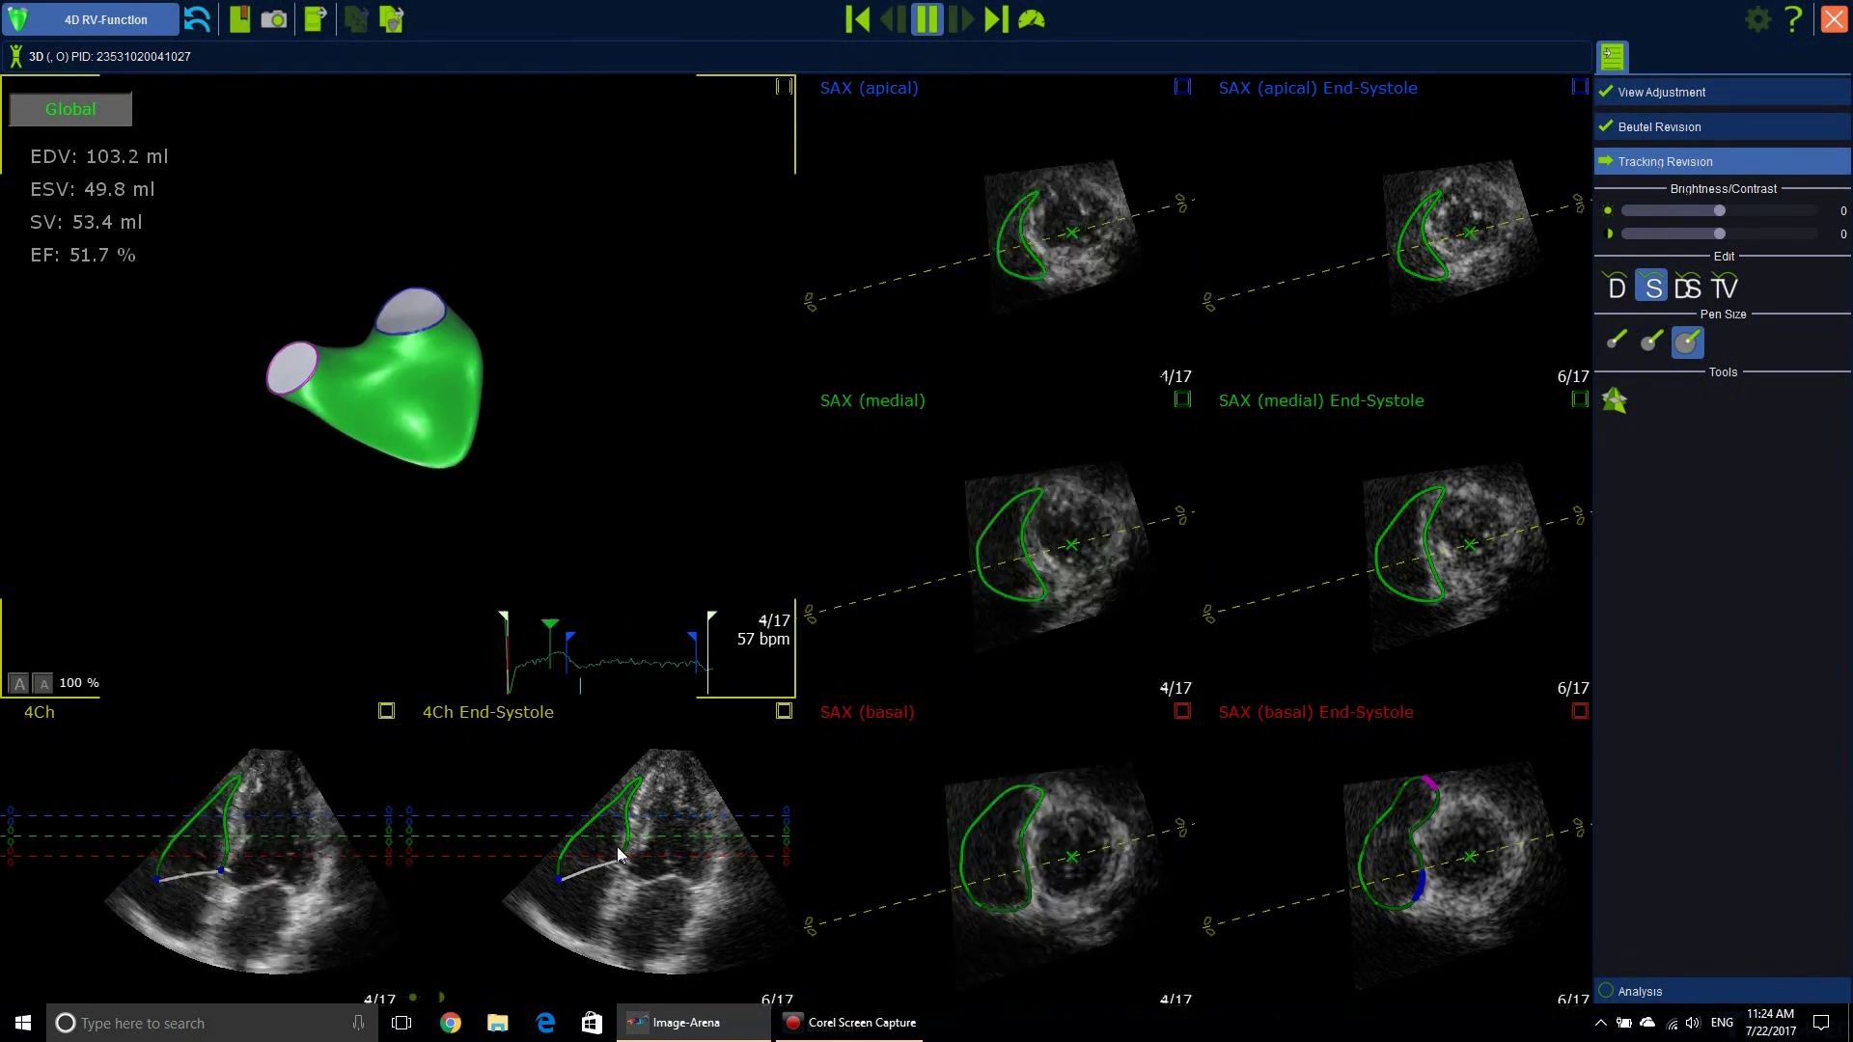
drag(625, 838, 621, 840)
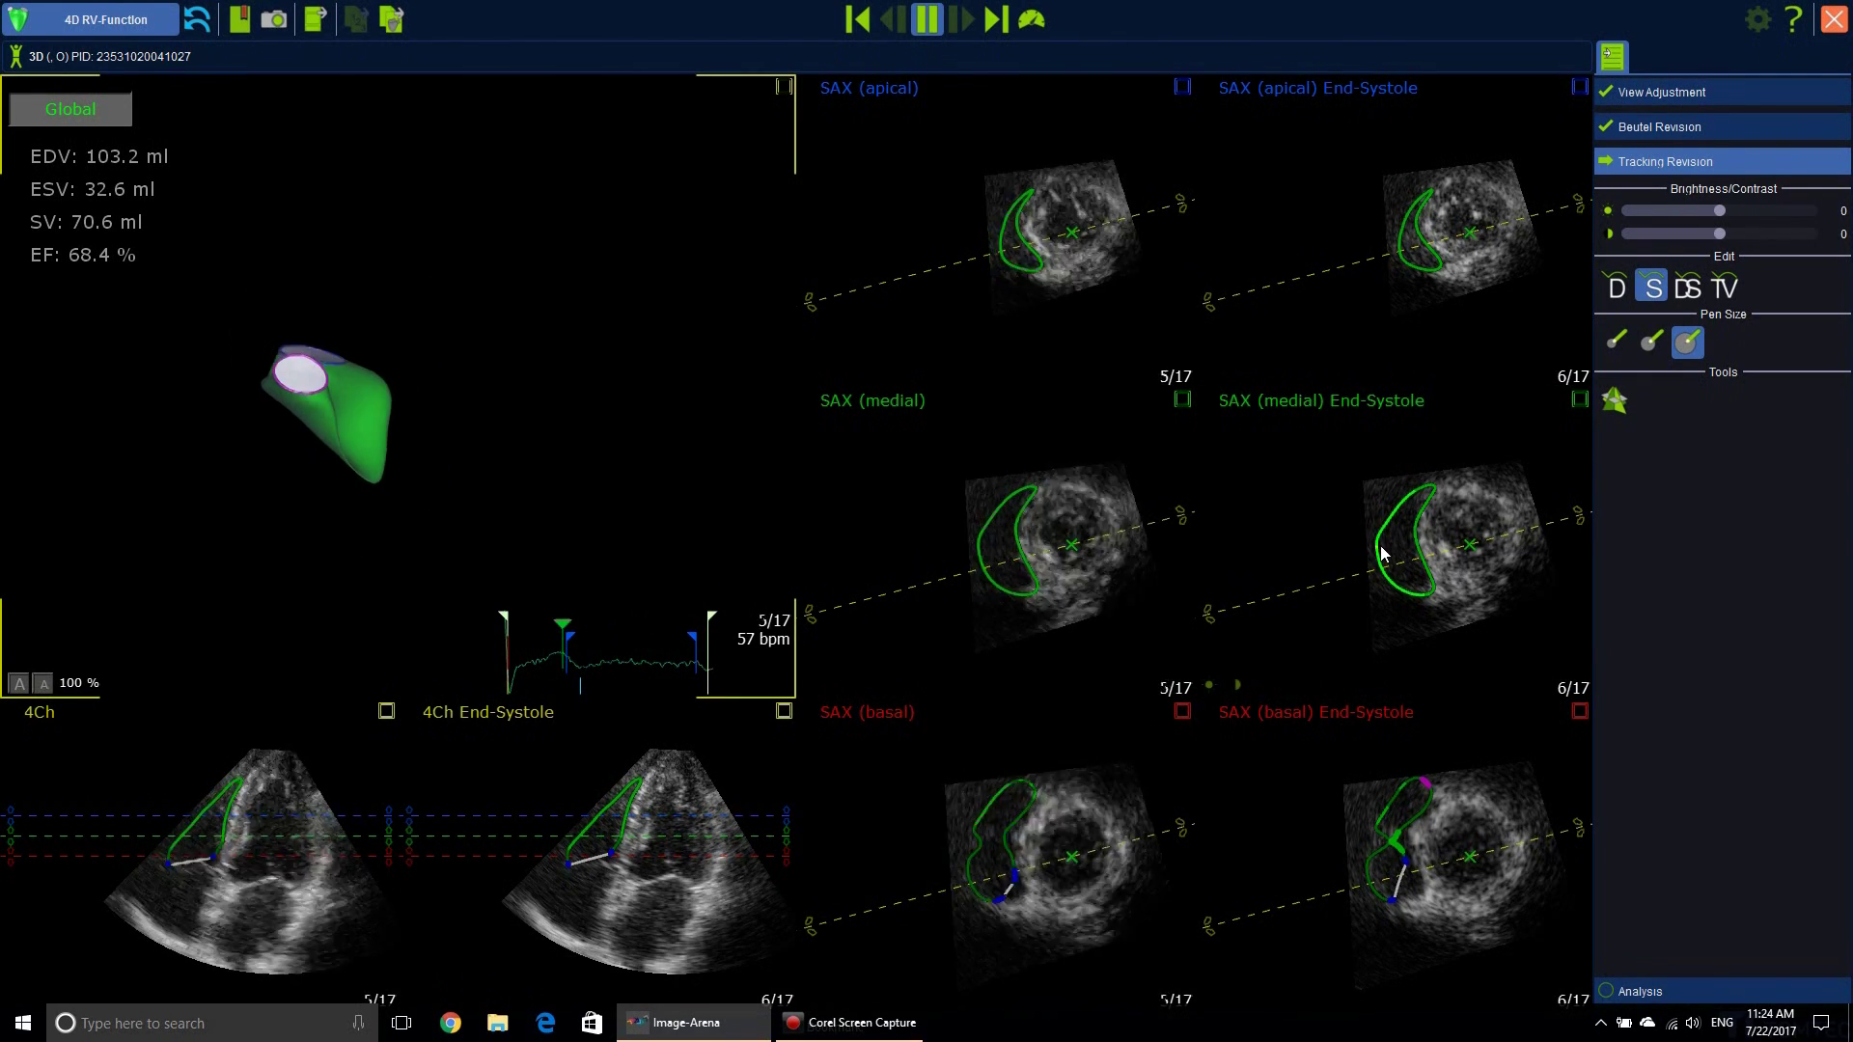
mouse_move(1382, 553)
mouse_down()
mouse_move(1283, 569)
mouse_move(1322, 536)
mouse_move(1390, 552)
mouse_up()
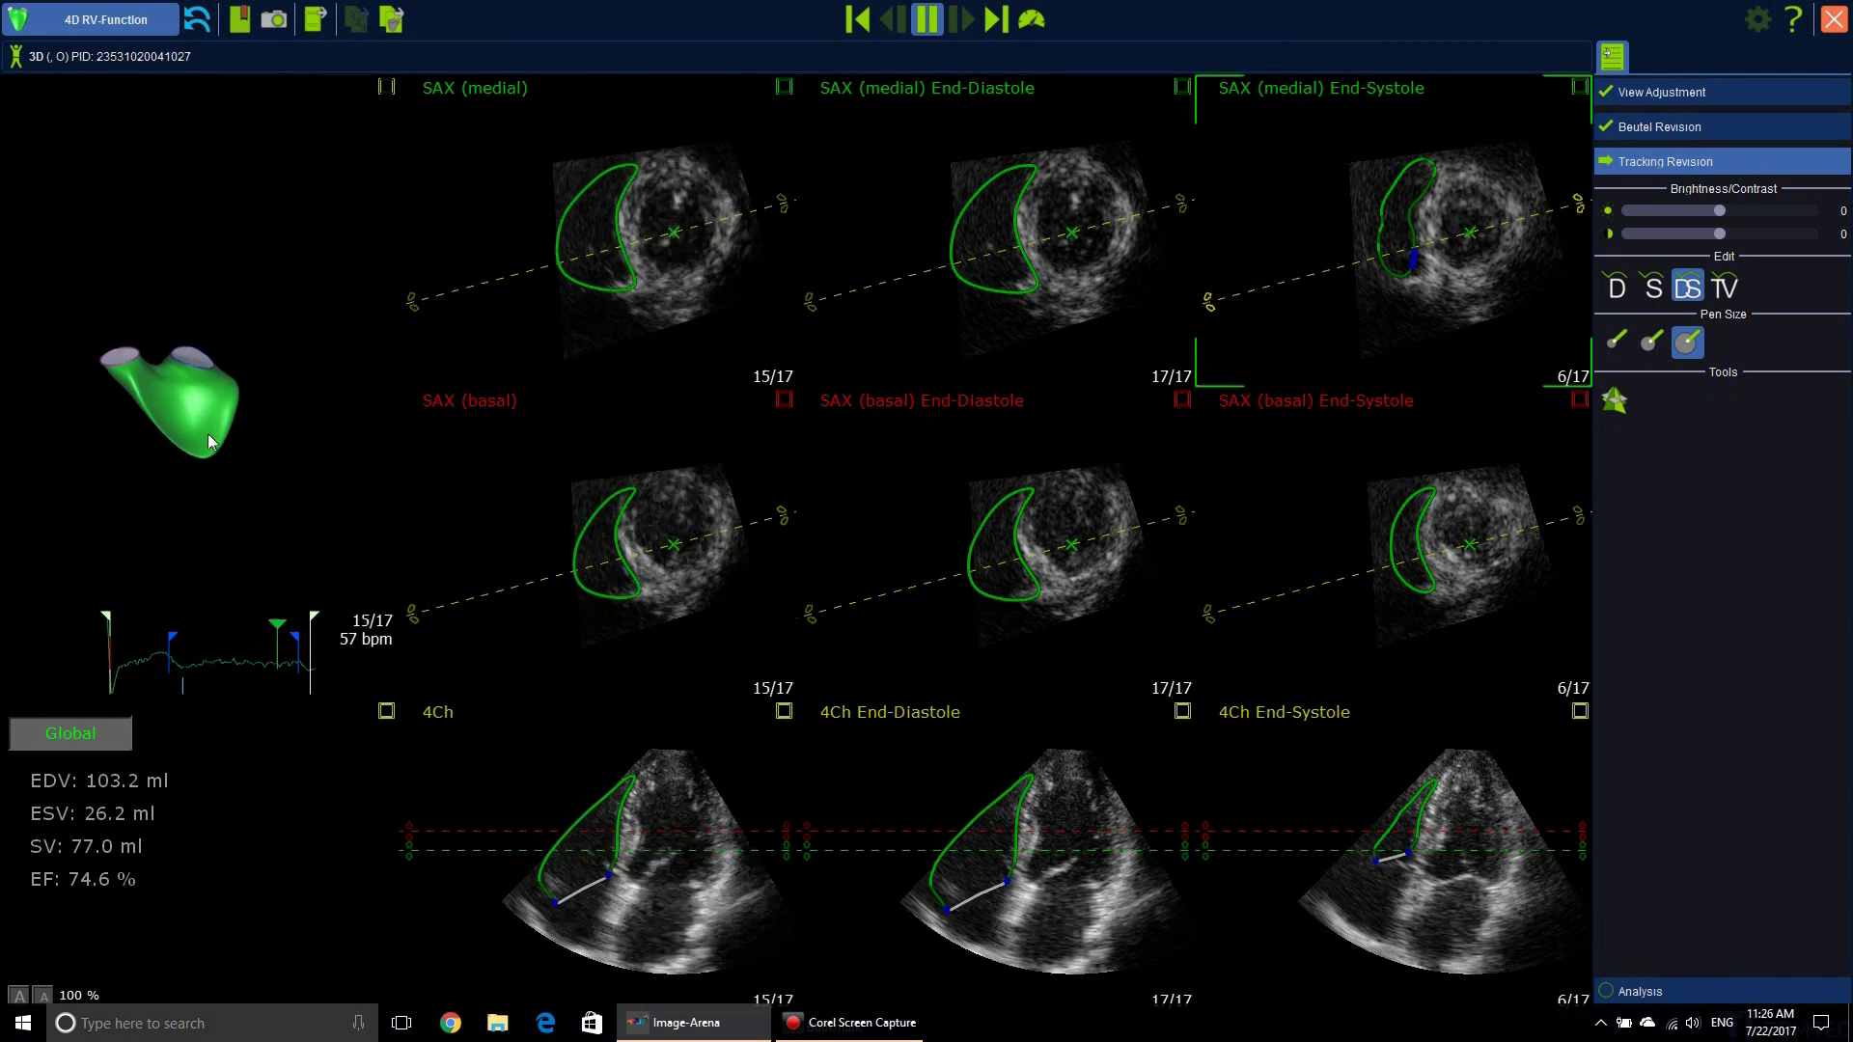
Step: Rotate the 3D right ventricle model to examine it from several sides beside the end-diastolic and end-systolic contours
drag(208, 435, 212, 230)
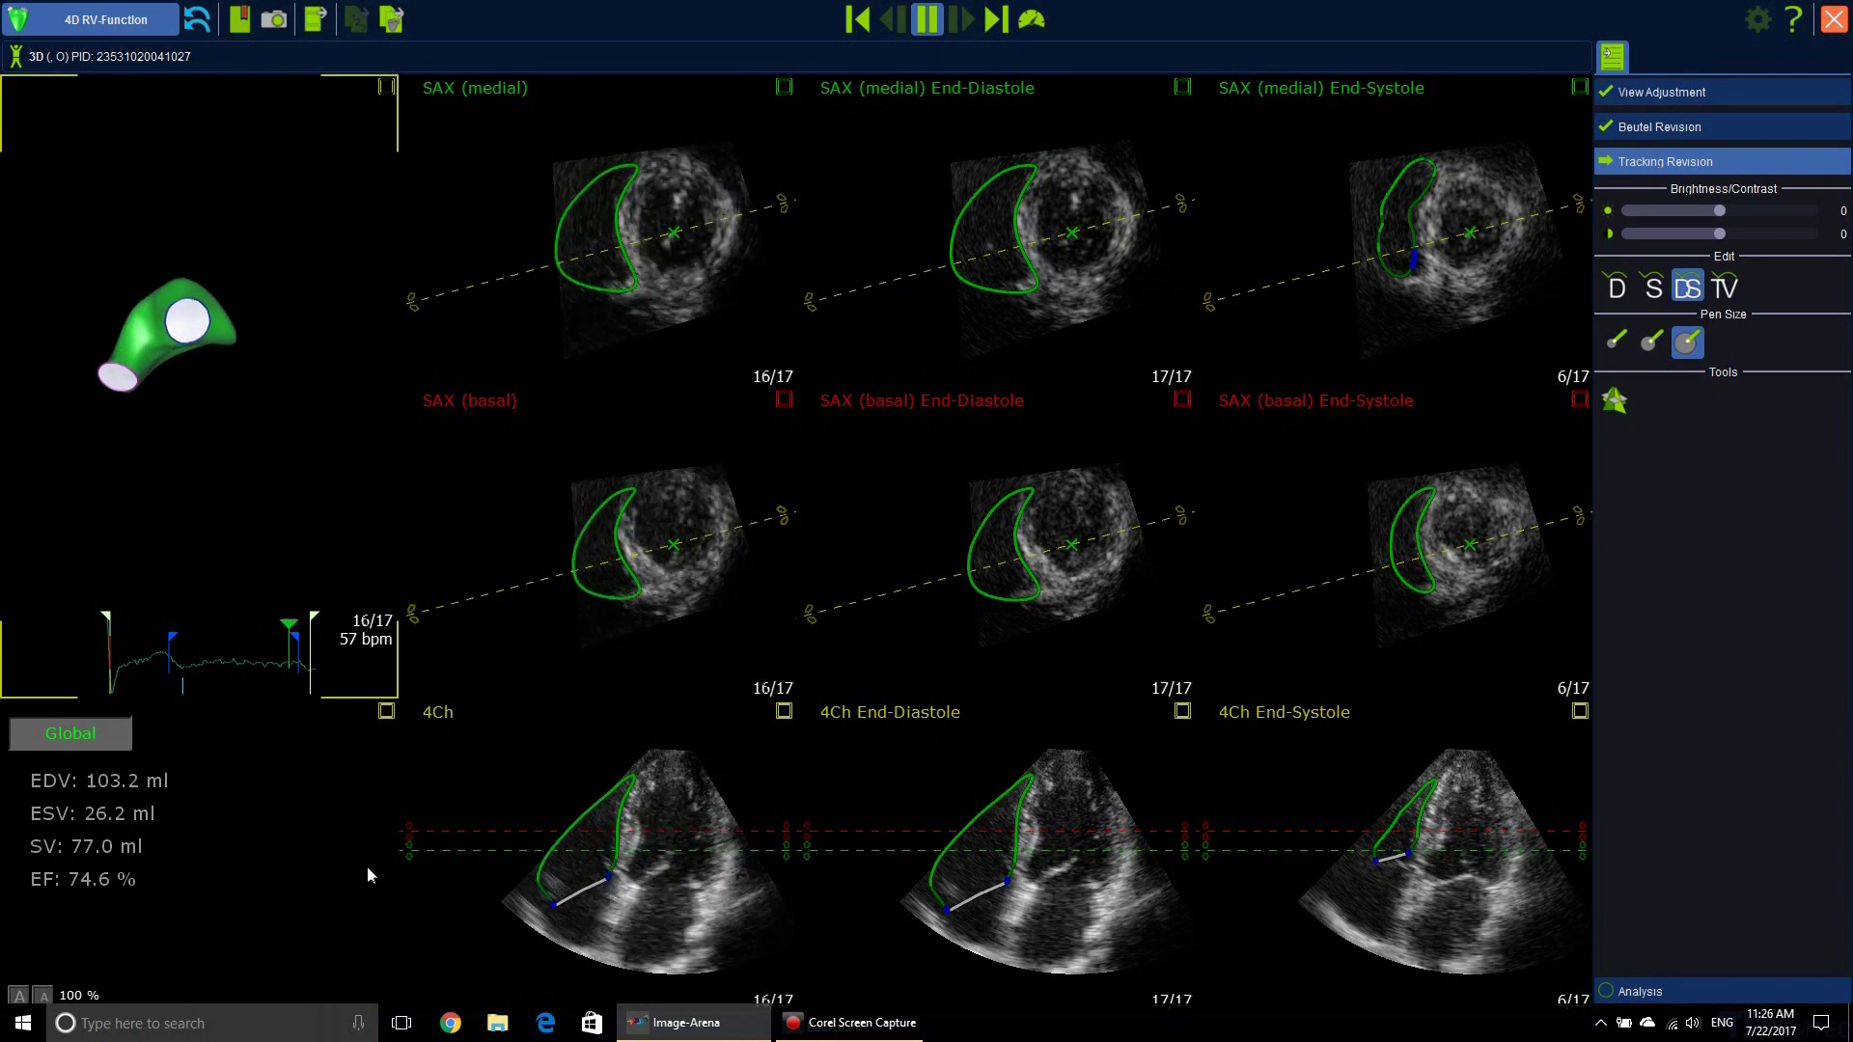
drag(367, 875, 248, 476)
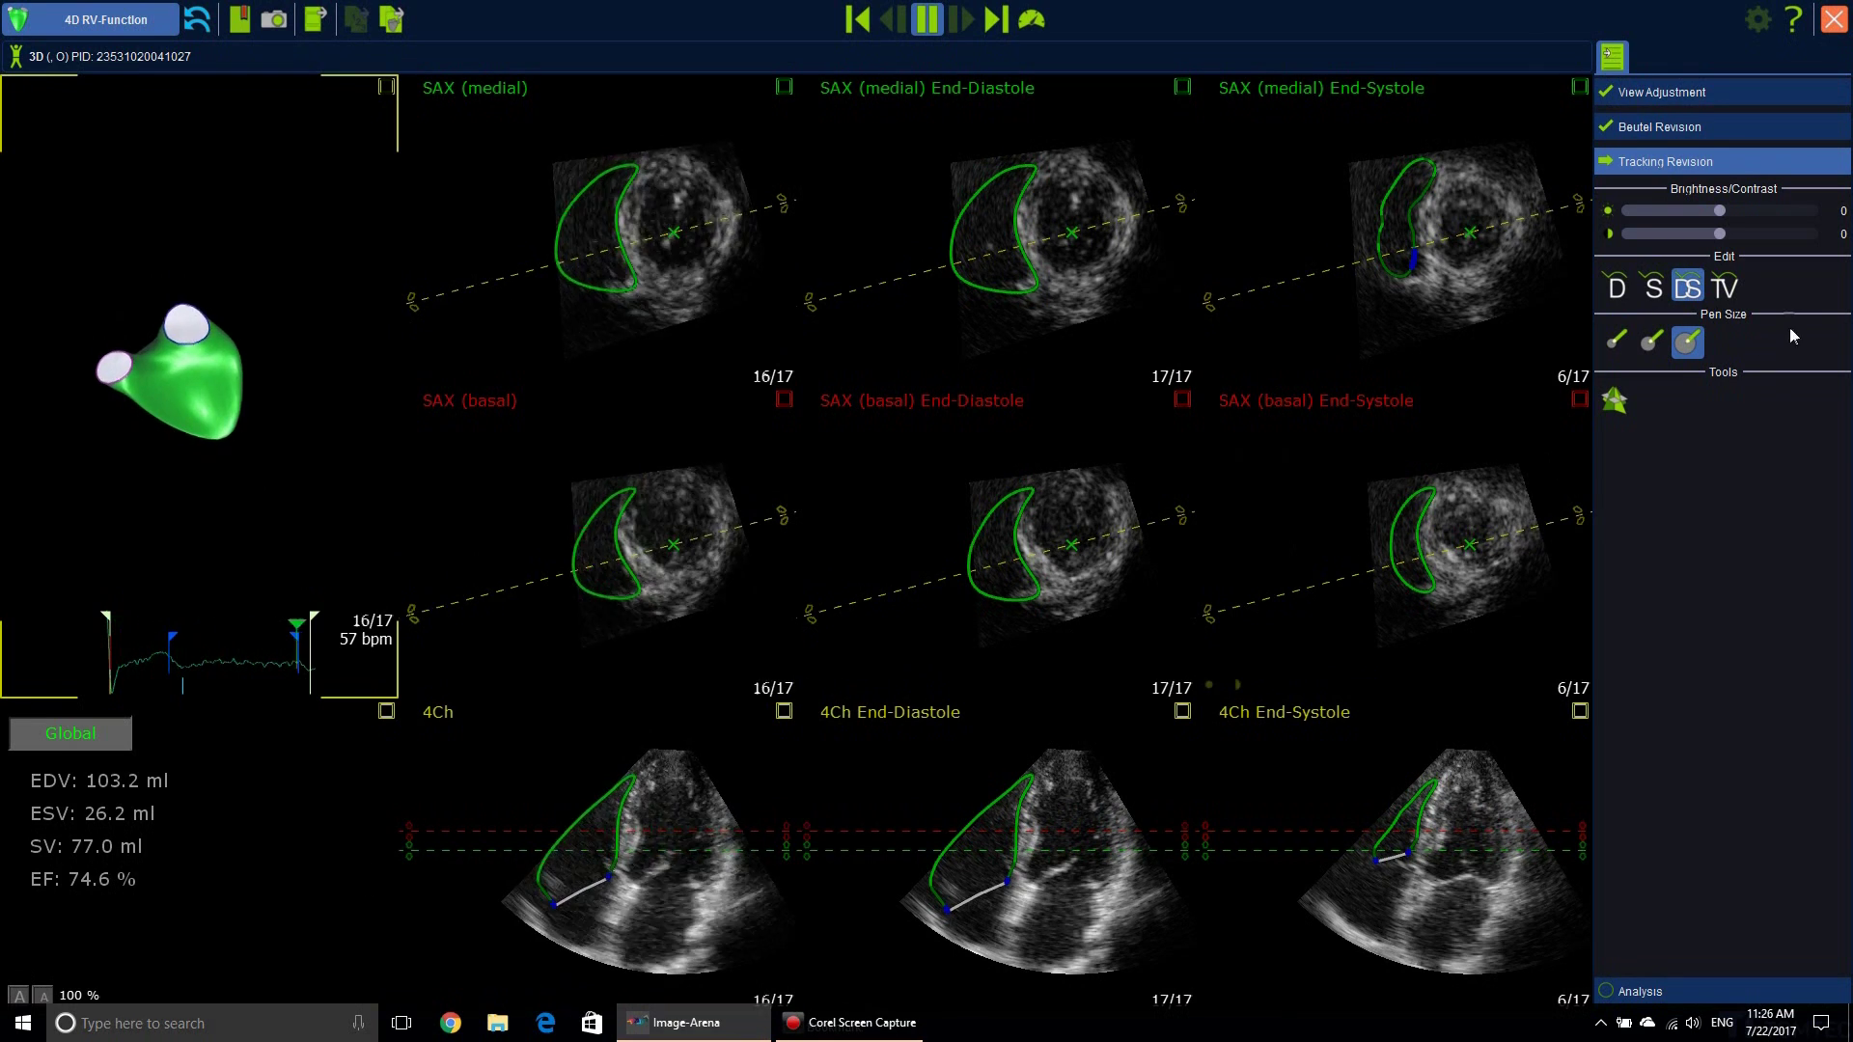
Step: Reposition the tricuspid annulus points in the TV end-systole view, and the free-wall and septal points in the TV end-diastole view
click(1727, 289)
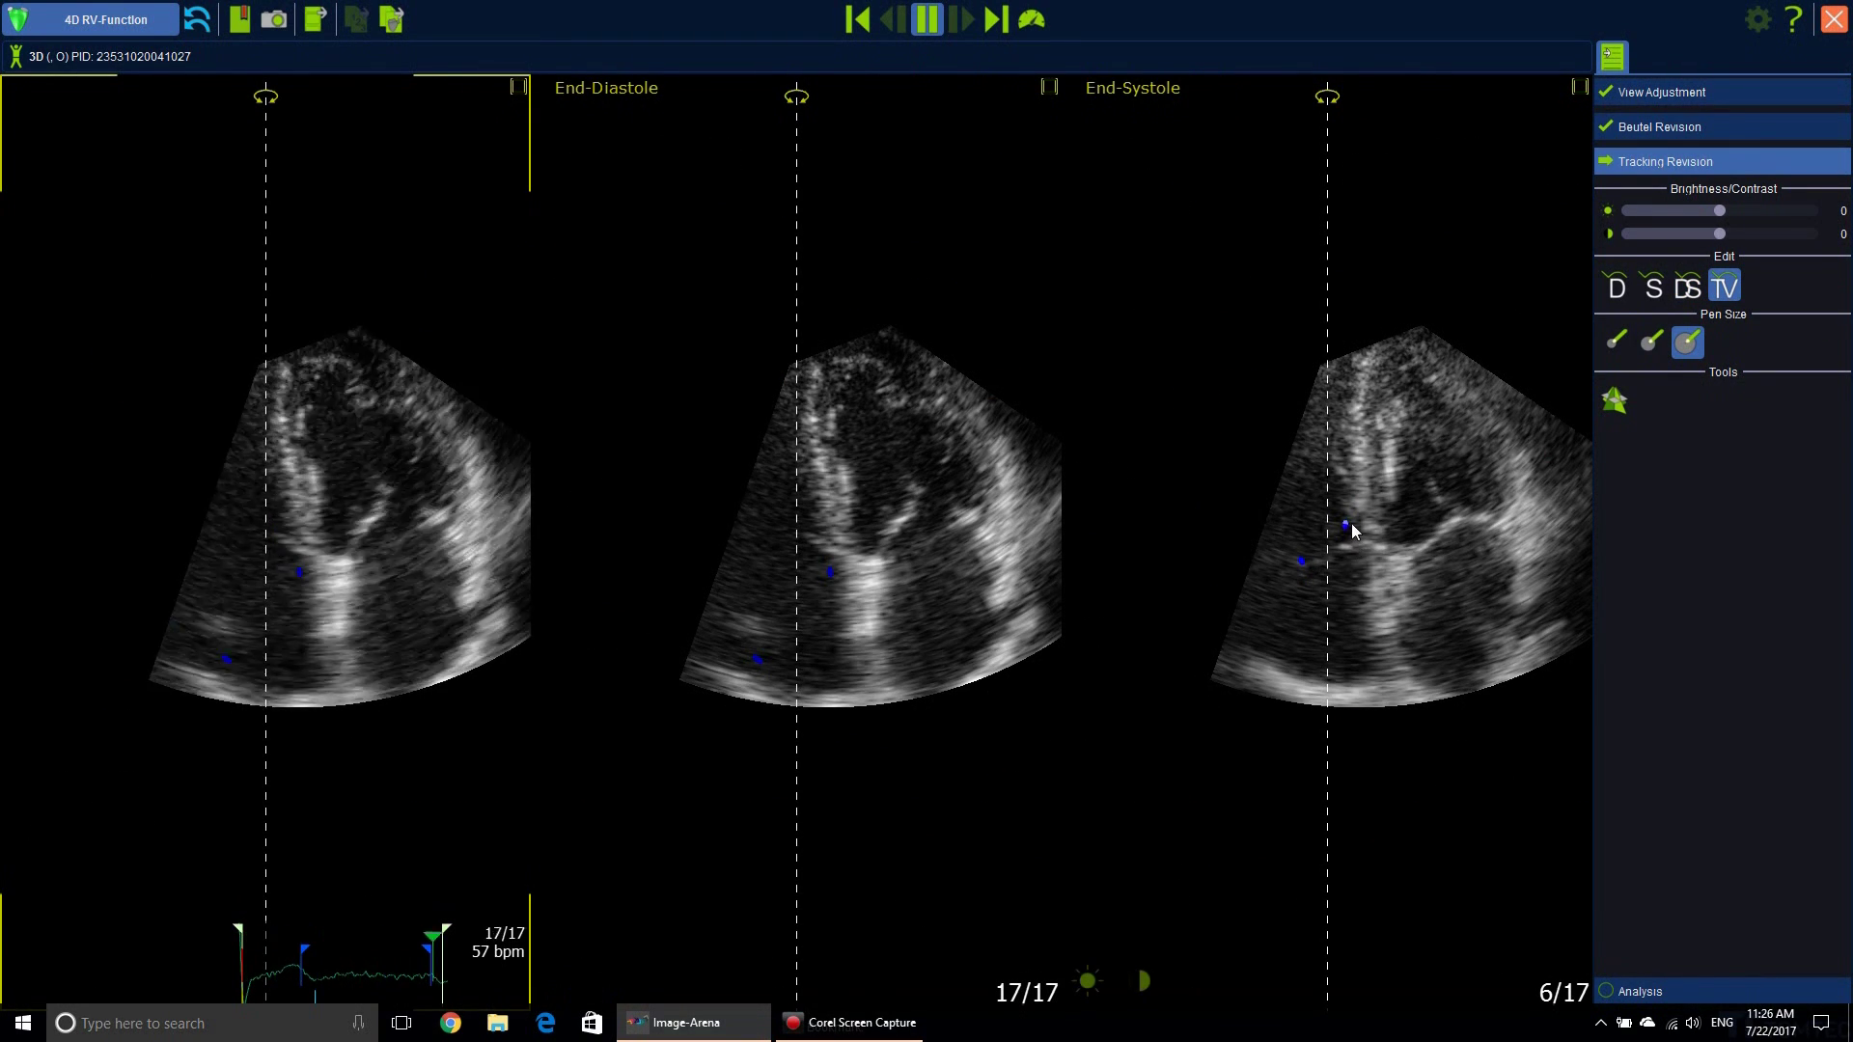
drag(1352, 525, 1294, 566)
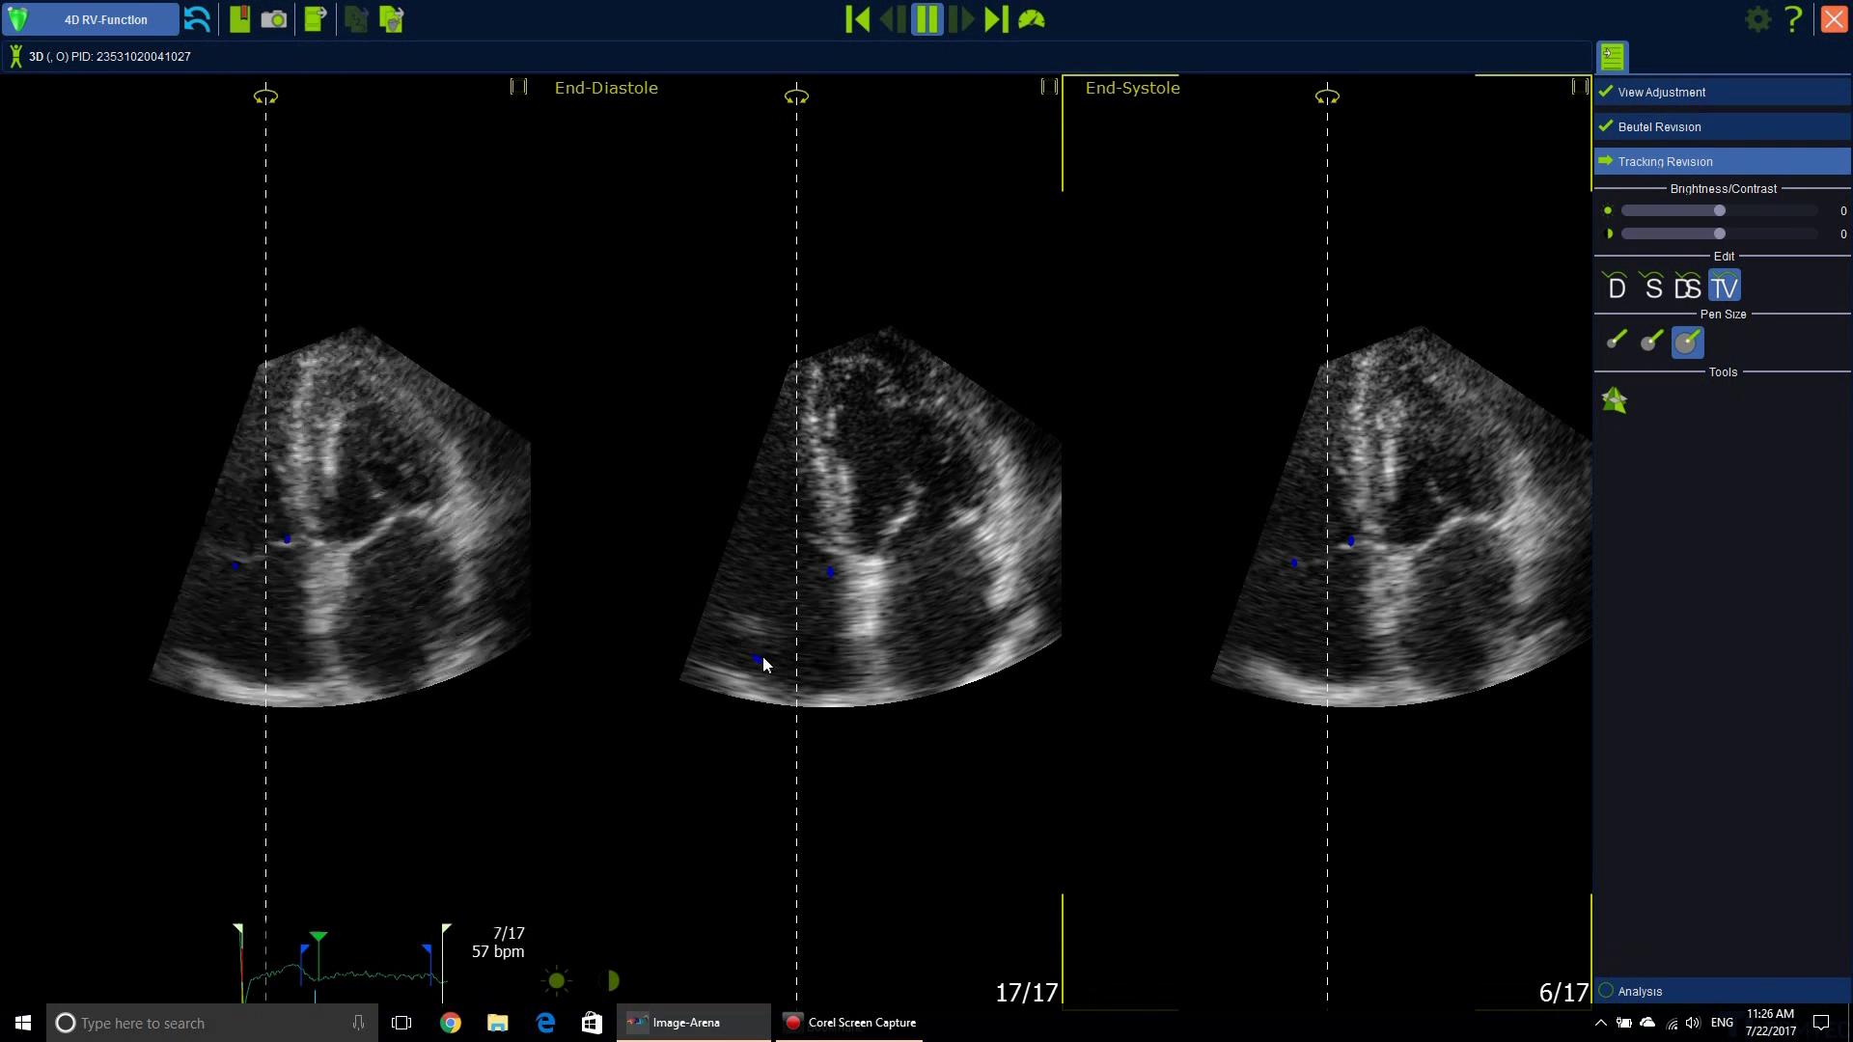
drag(763, 660, 734, 615)
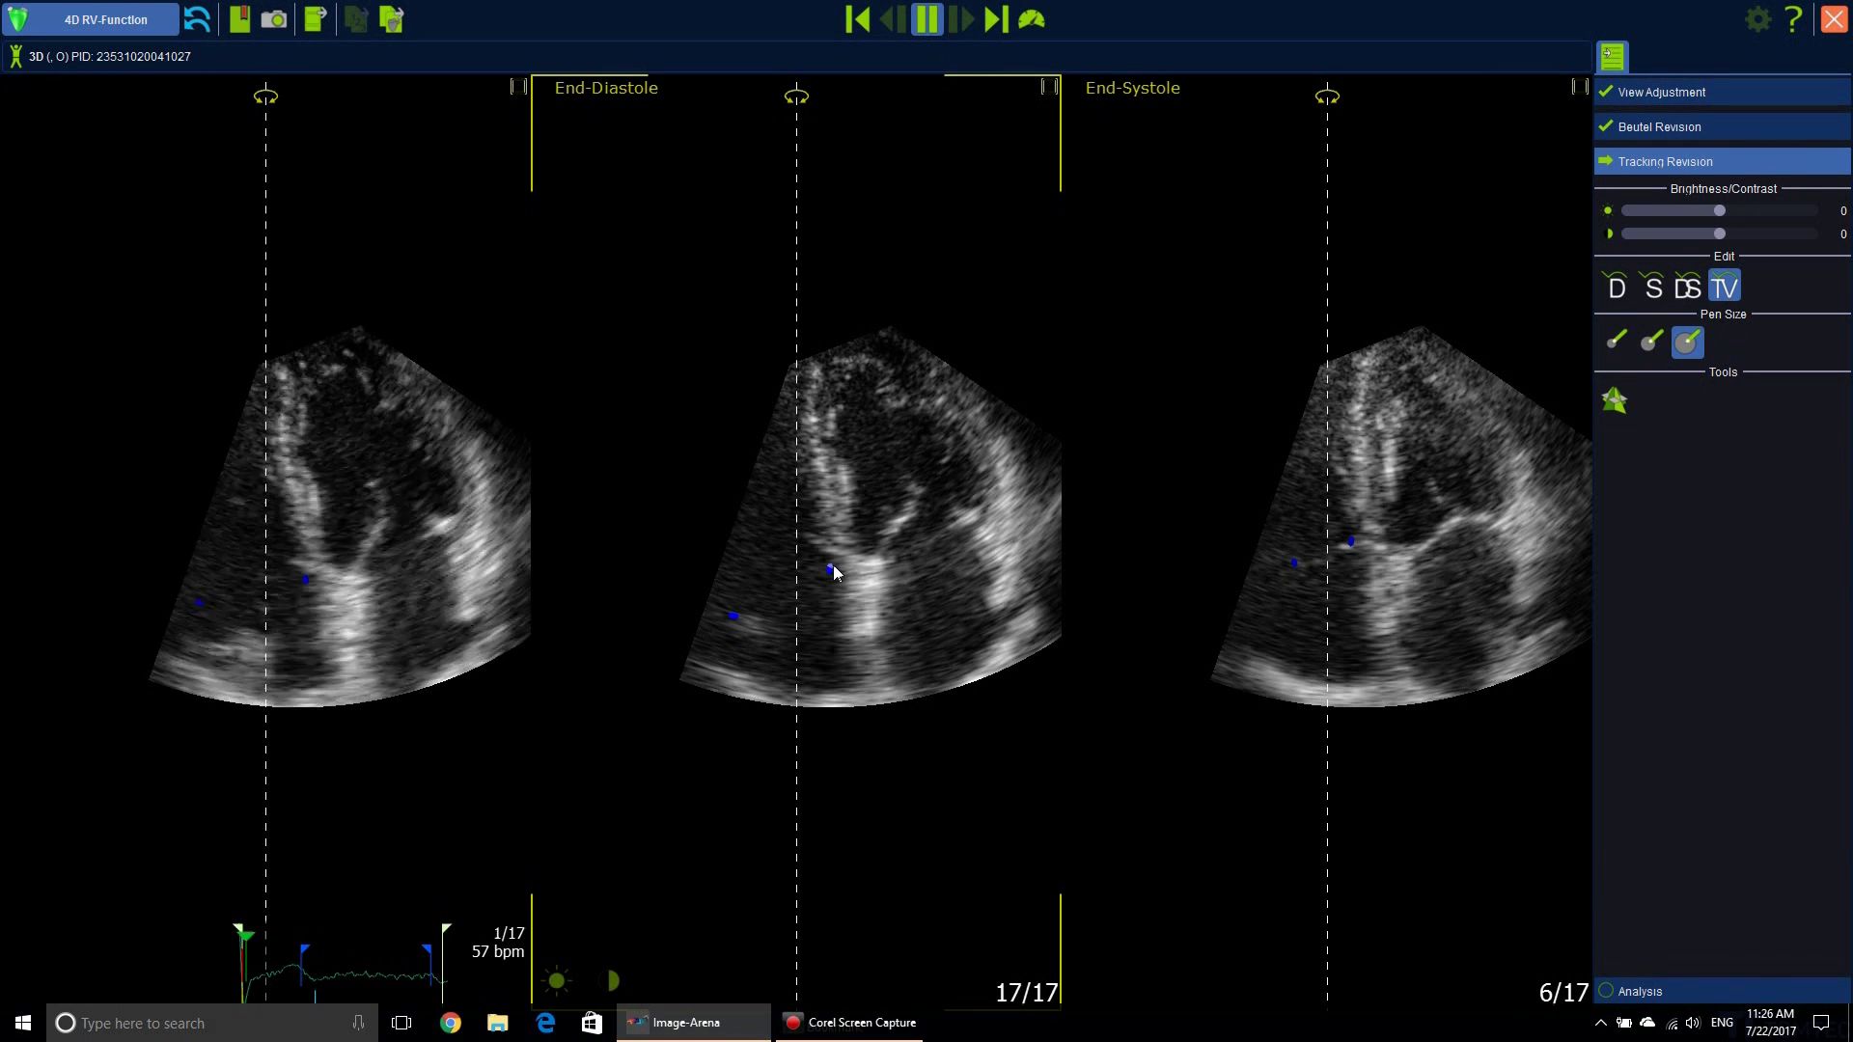
drag(831, 565, 837, 560)
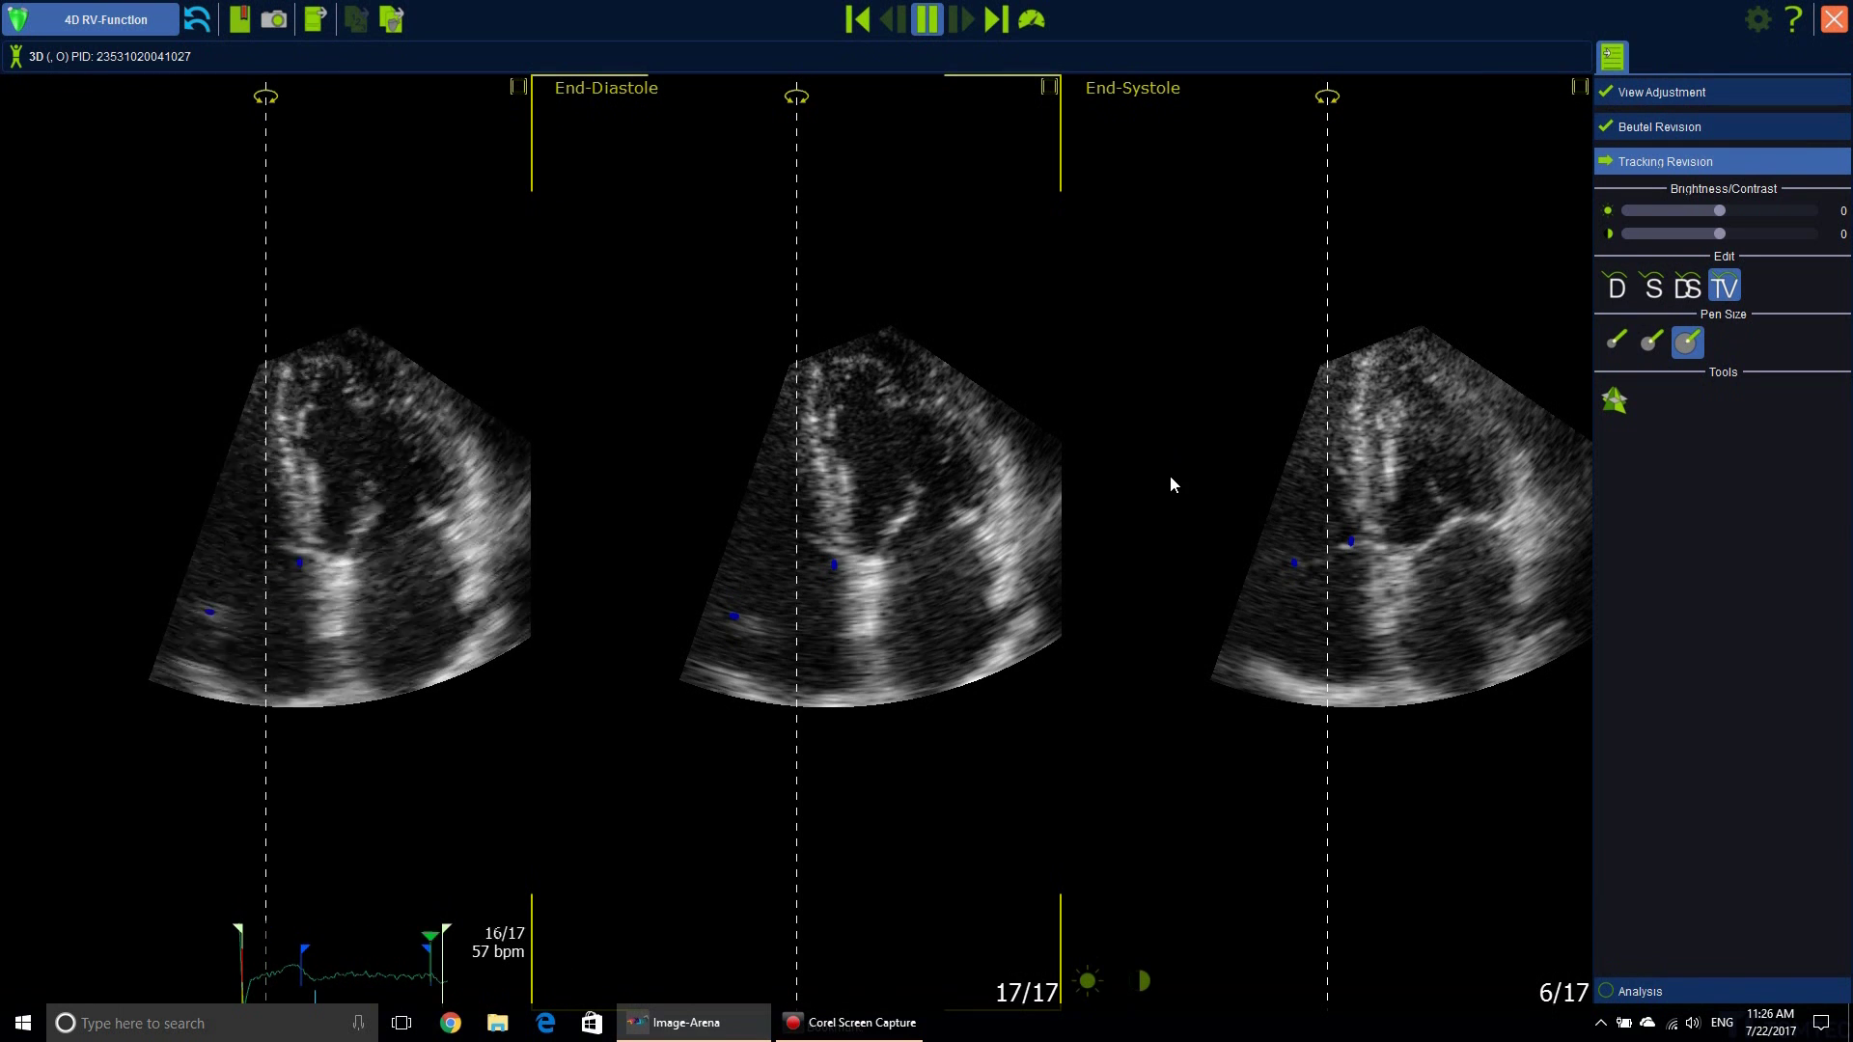
Step: Check the corrected end-diastolic RV contours in the SAX and 4Ch views and proceed to the Analysis stage
click(1624, 287)
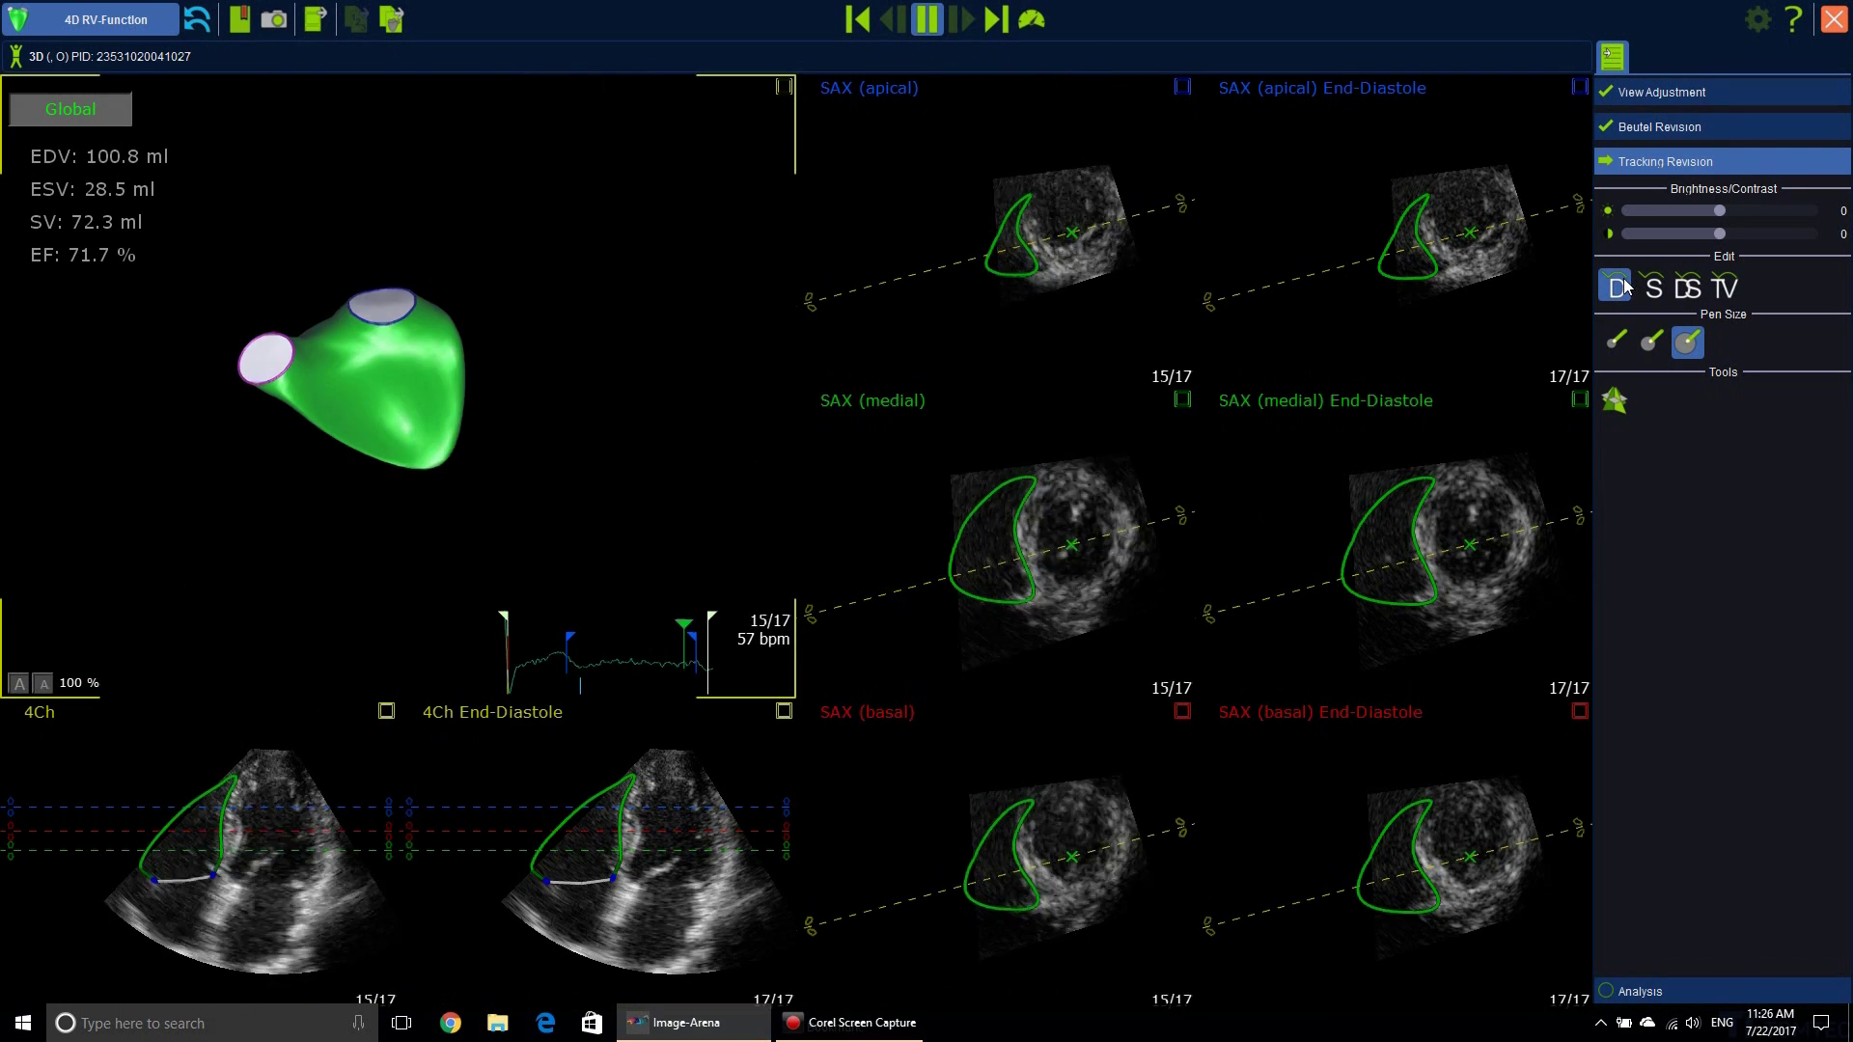
click(1648, 993)
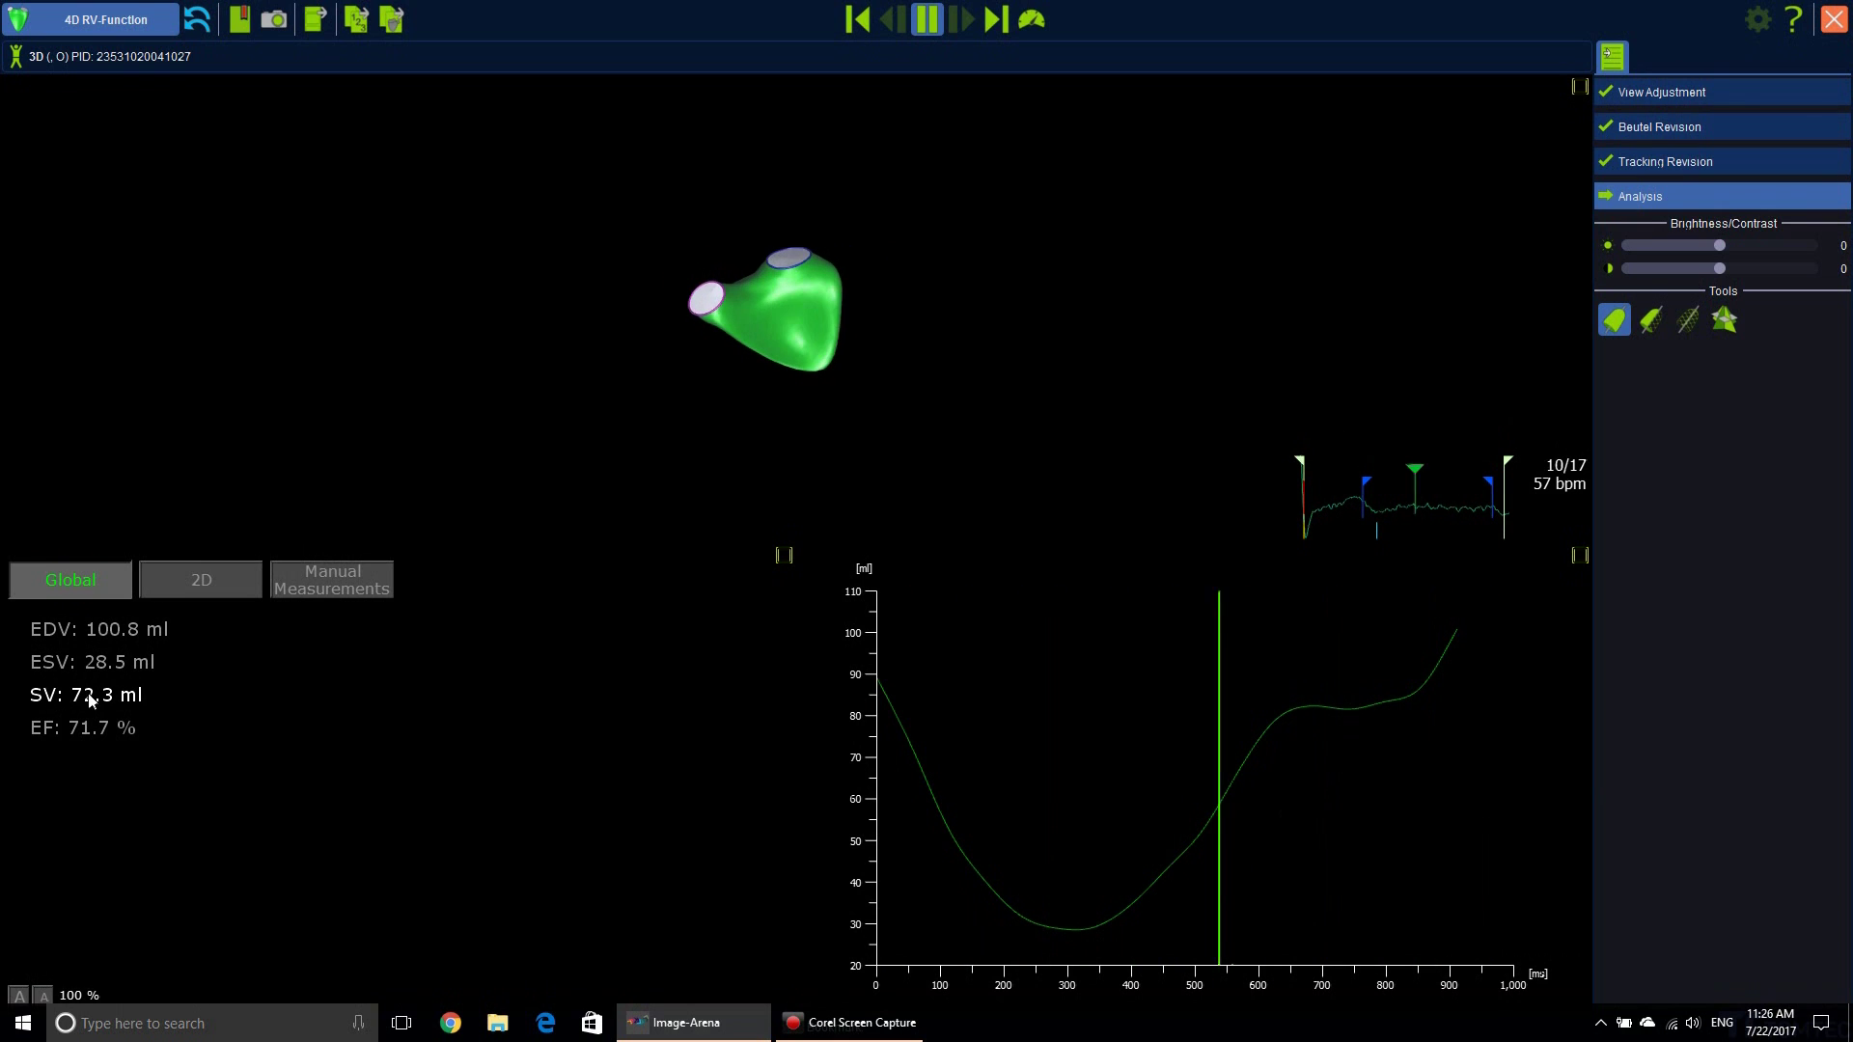
Step: In the 2D results, shorten the end-diastolic RVD2 line to about 31 mm and extend the RVD3 line to about 67 mm
click(182, 587)
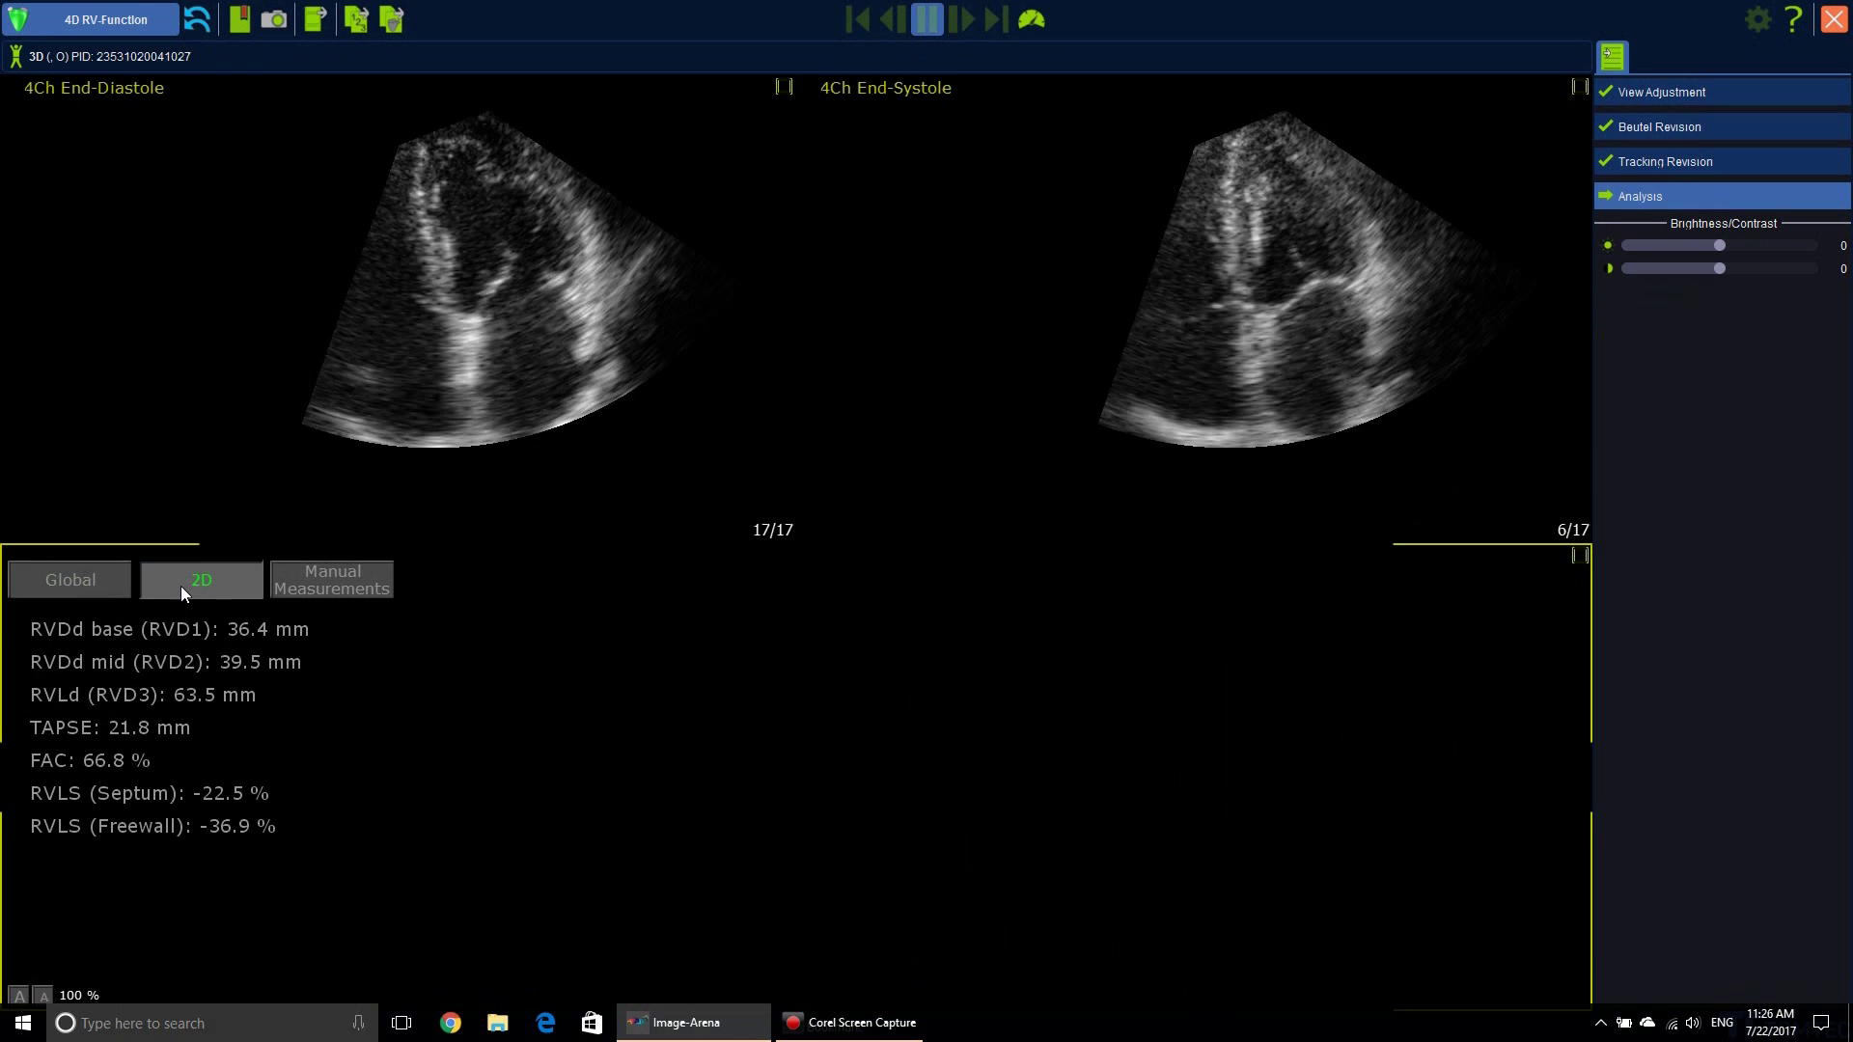
click(115, 632)
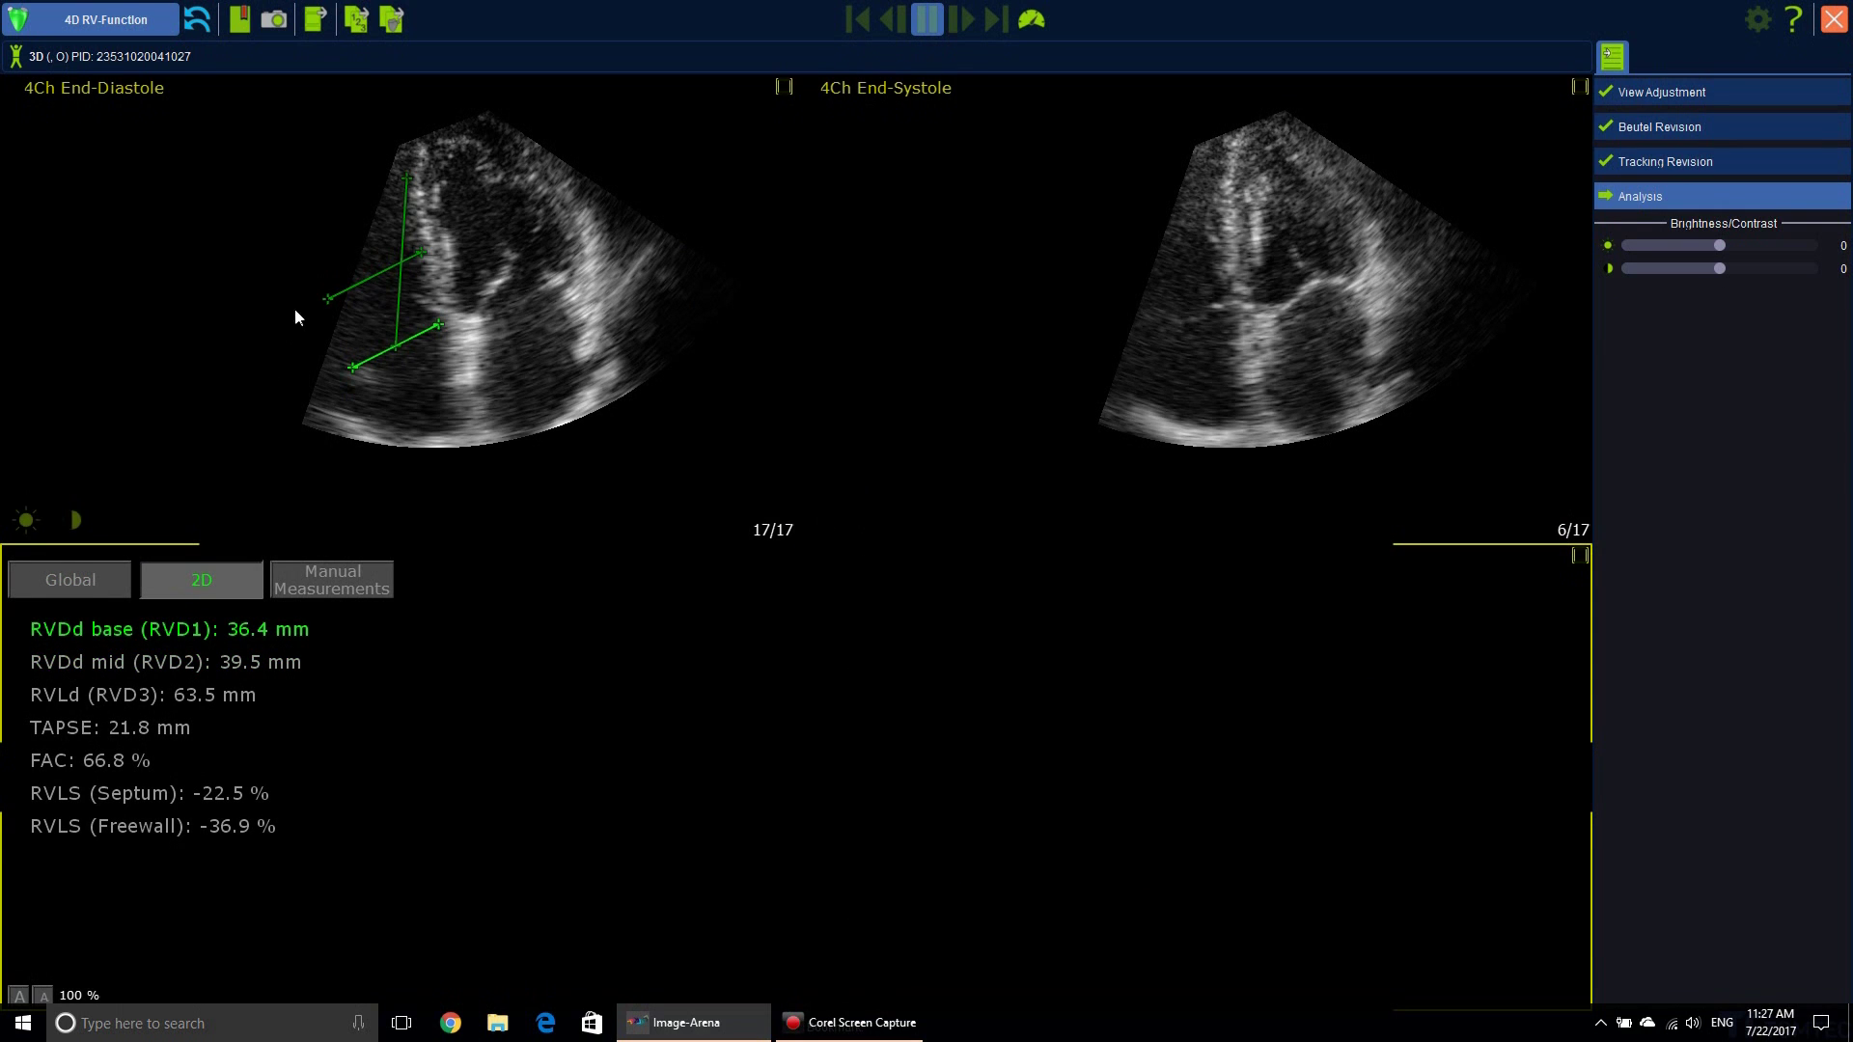
drag(328, 300, 350, 292)
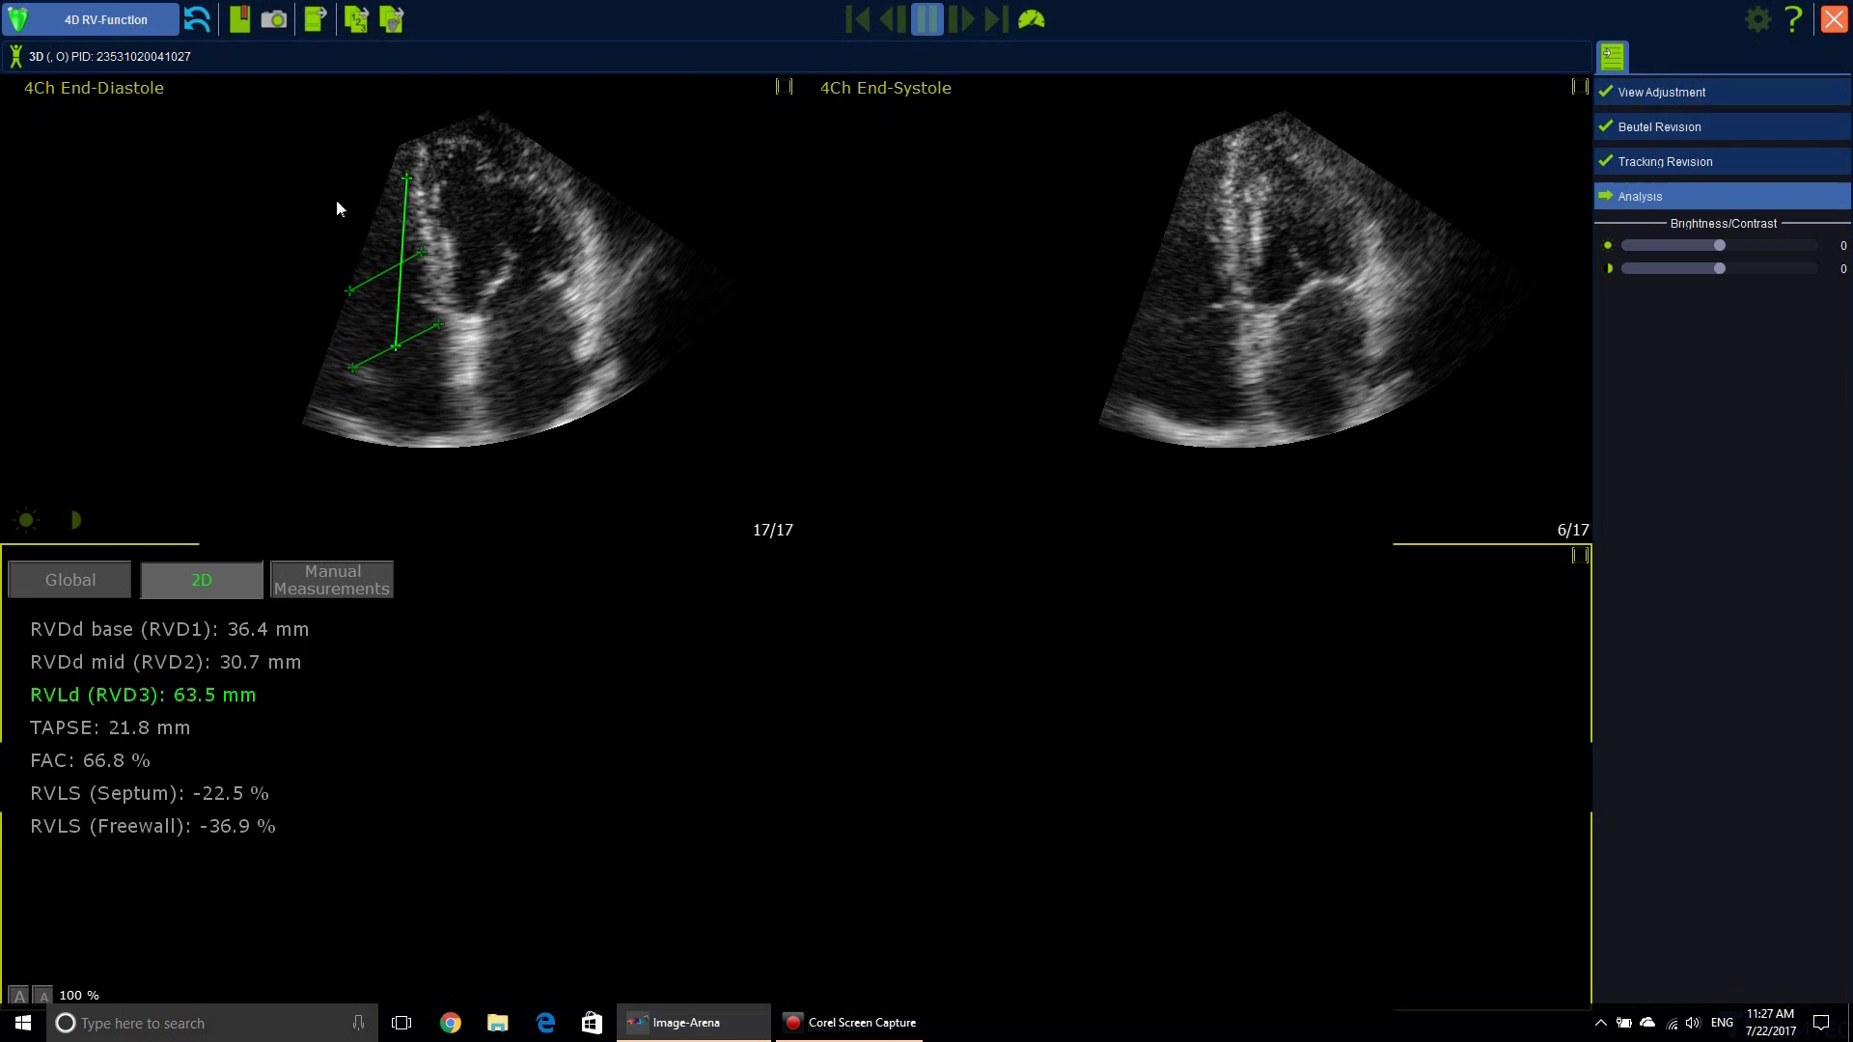
drag(409, 174, 408, 170)
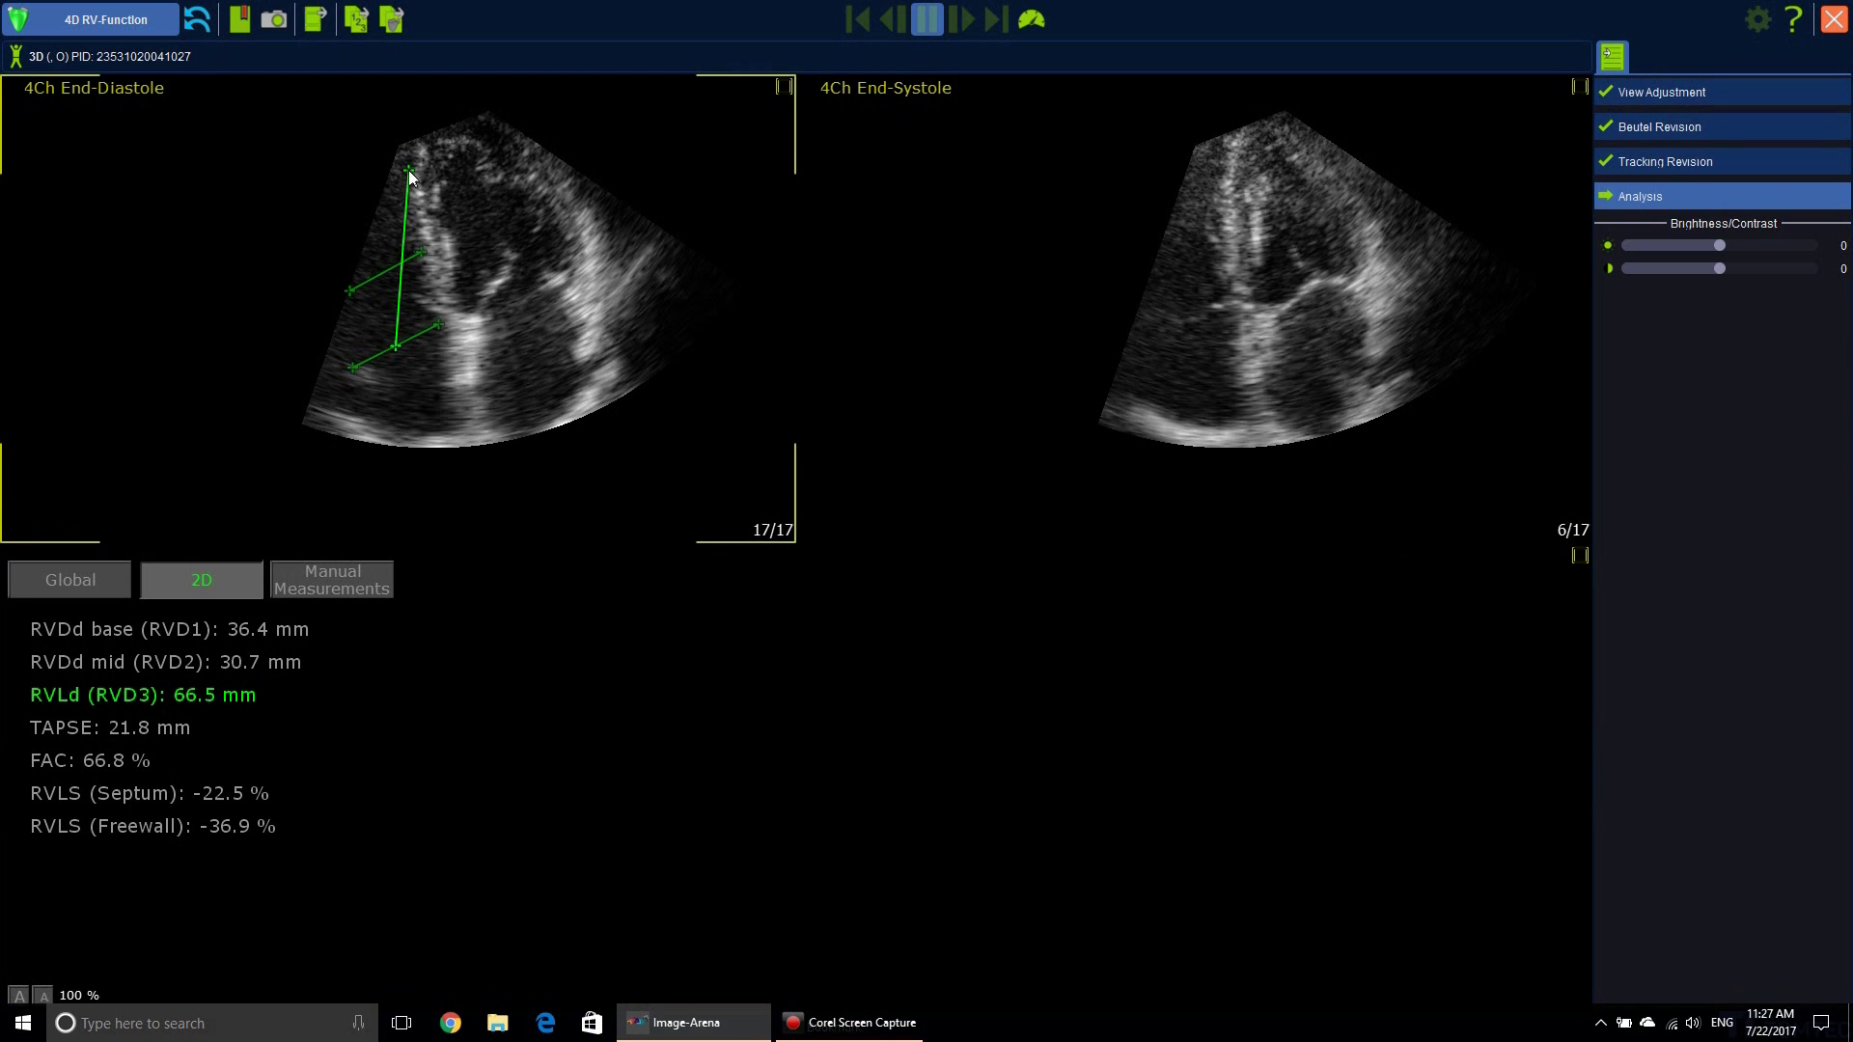
Step: Review the TAPSE, FAC and septal RVLS measurements on the 4Ch end-diastole and end-systole images
click(114, 730)
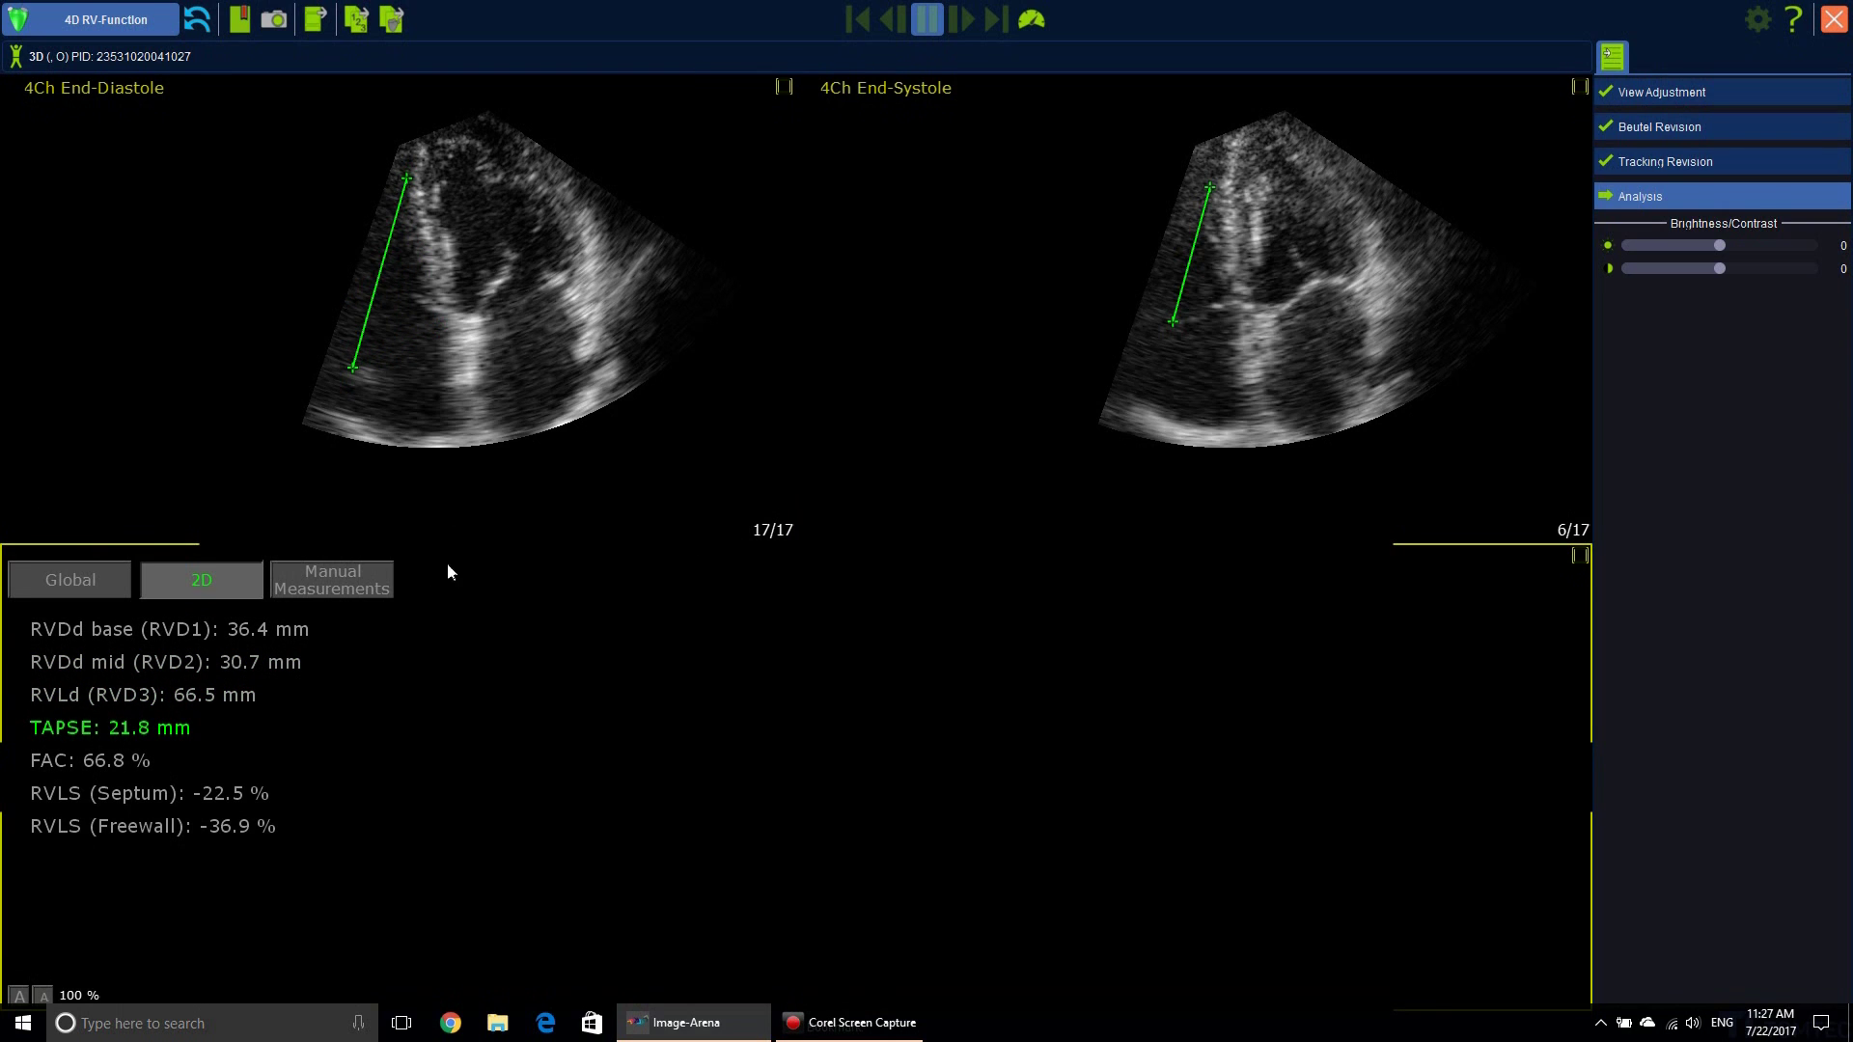
click(55, 766)
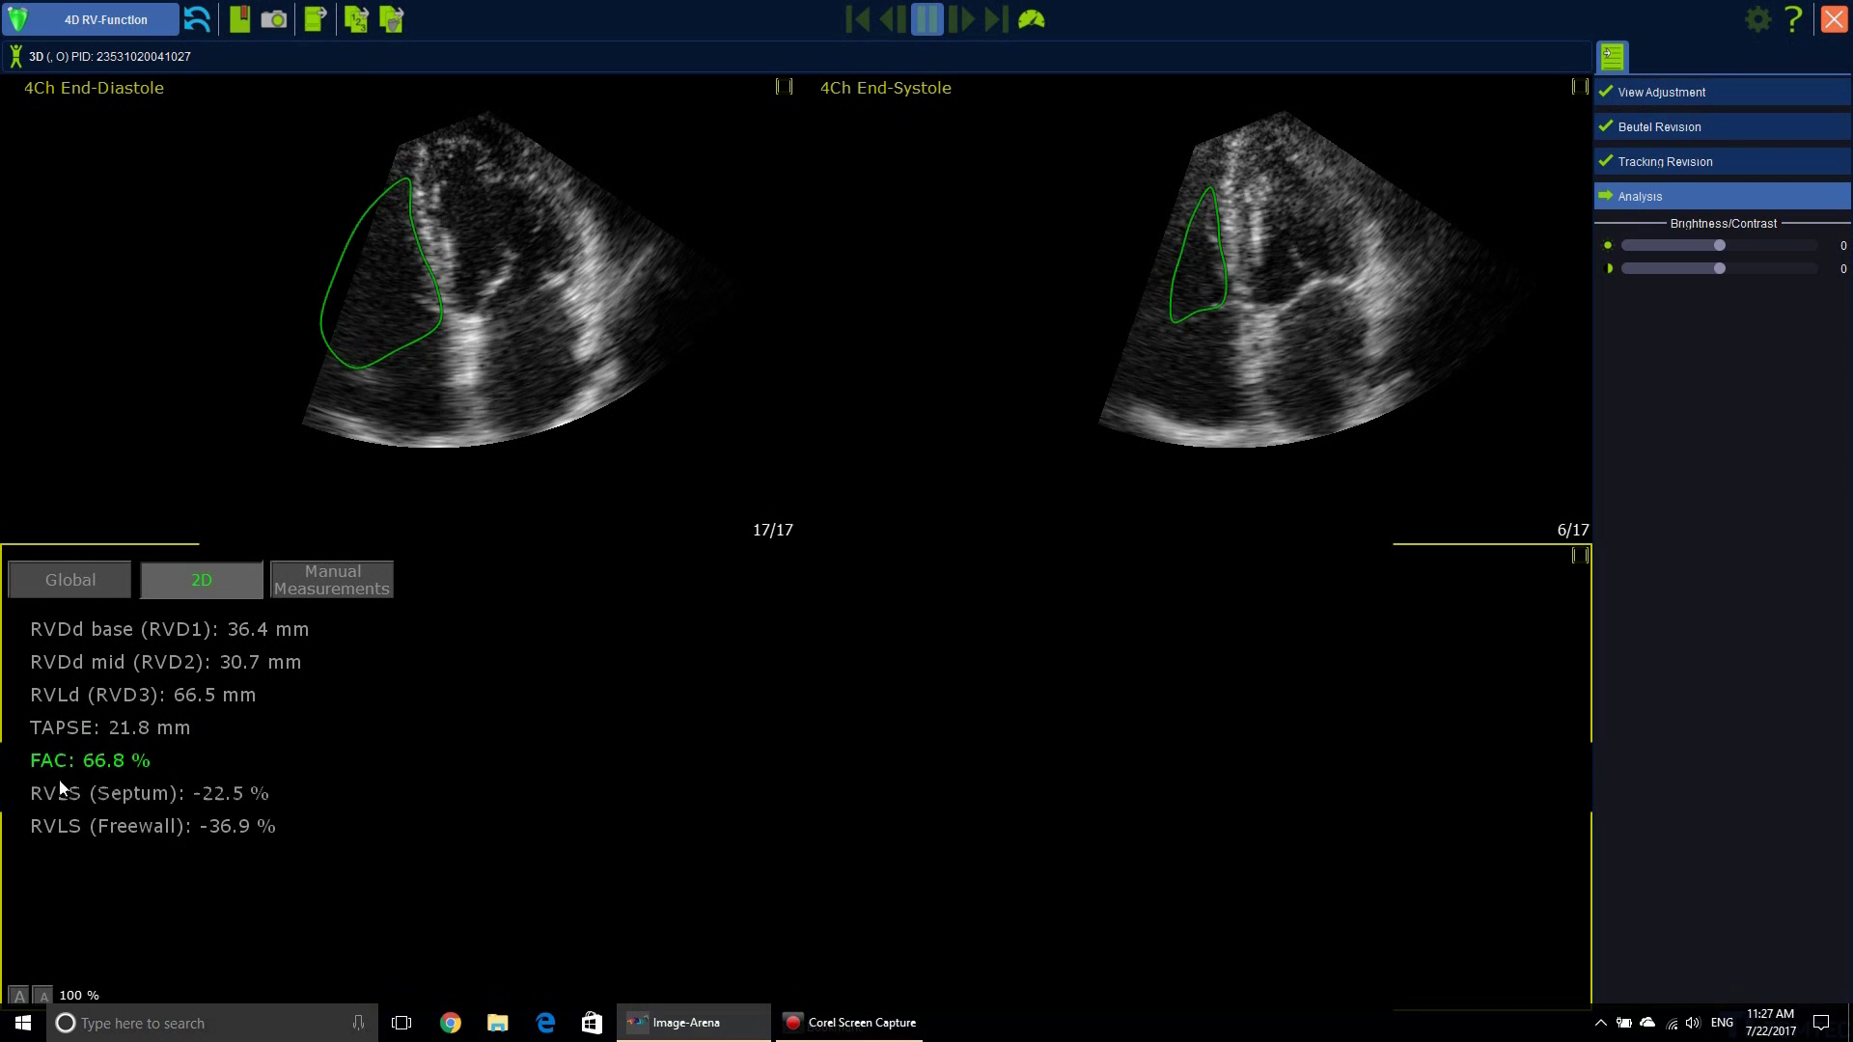
click(78, 801)
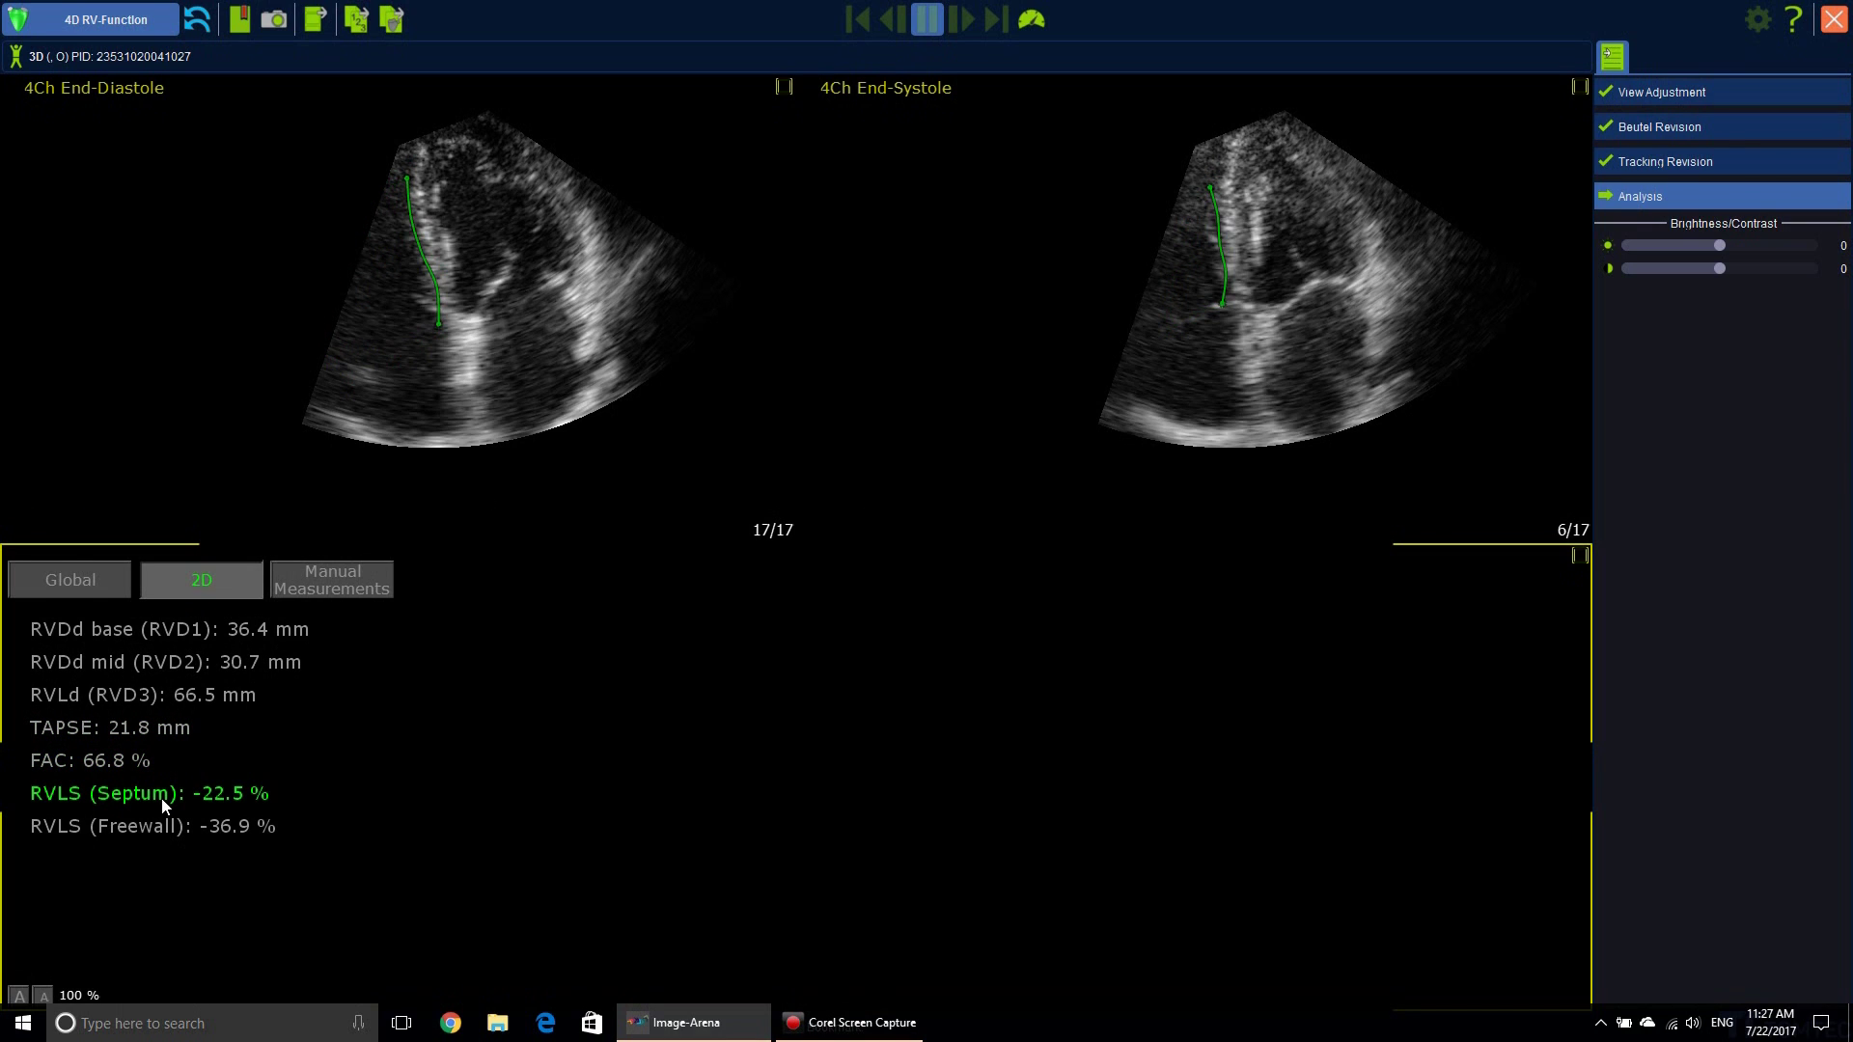